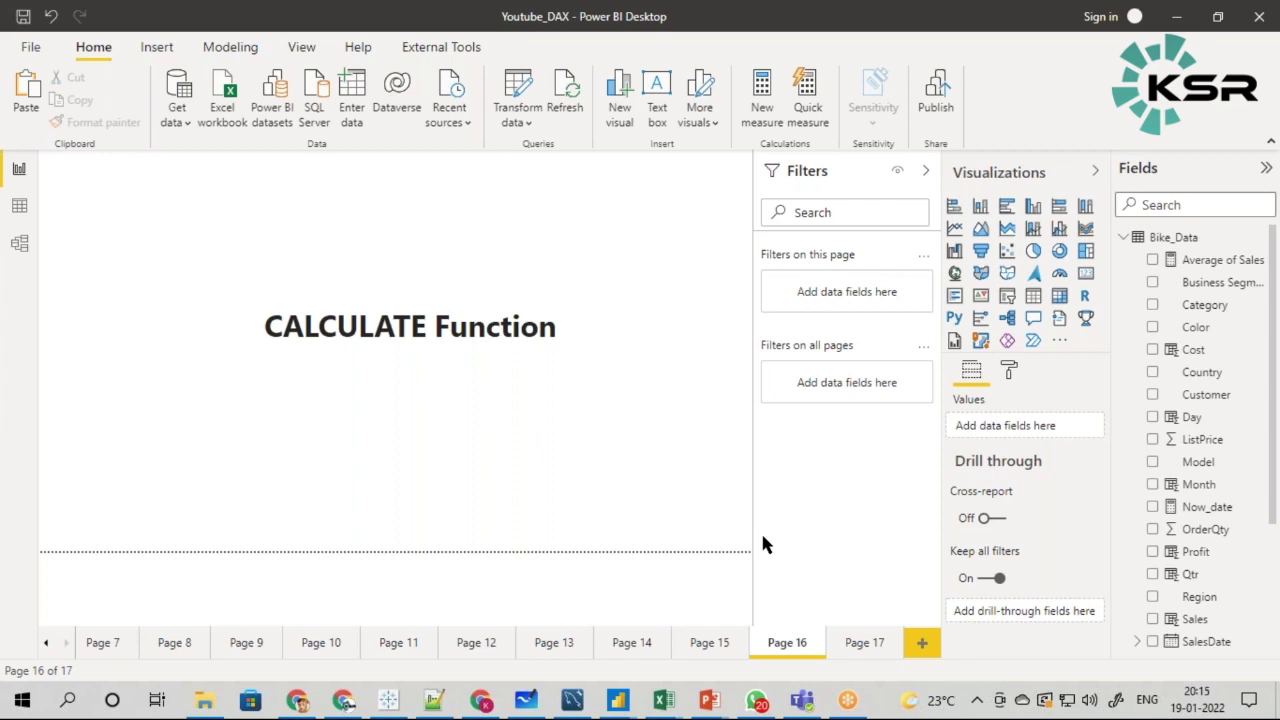
# Step: On Page 17, add an empty table visual, then reposition and enlarge it
pyautogui.click(866, 644)
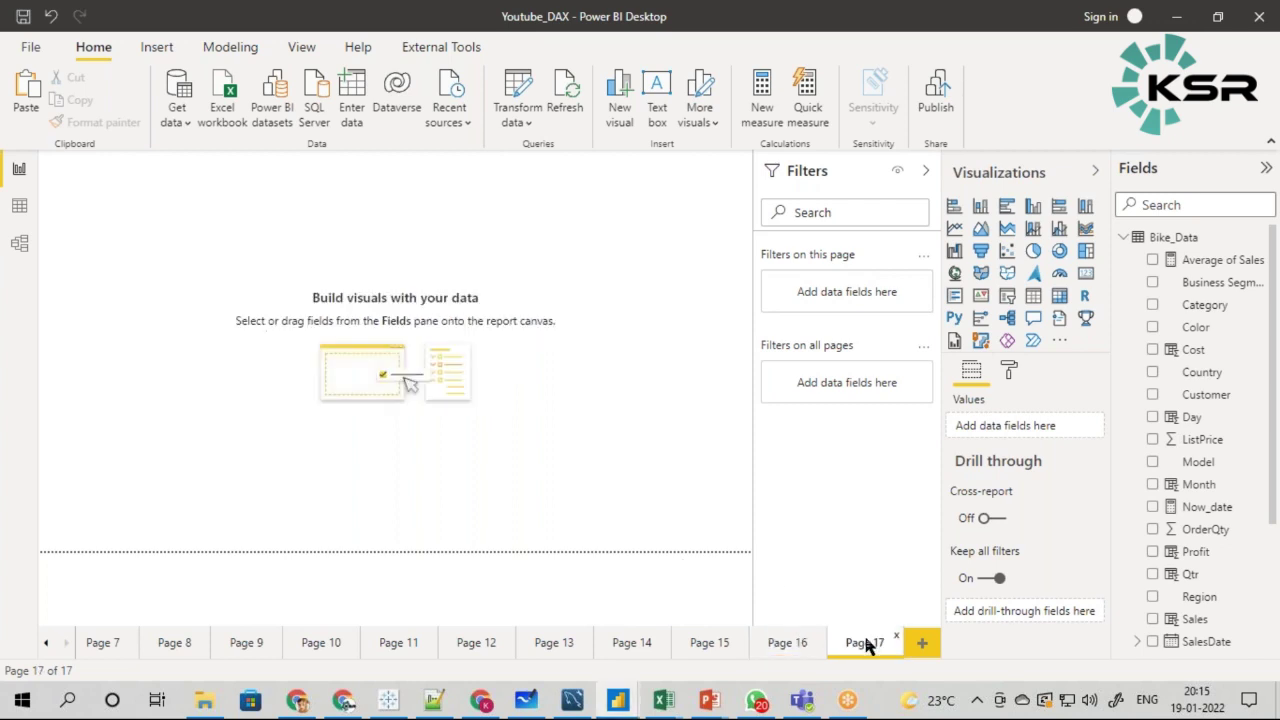
pyautogui.click(1034, 296)
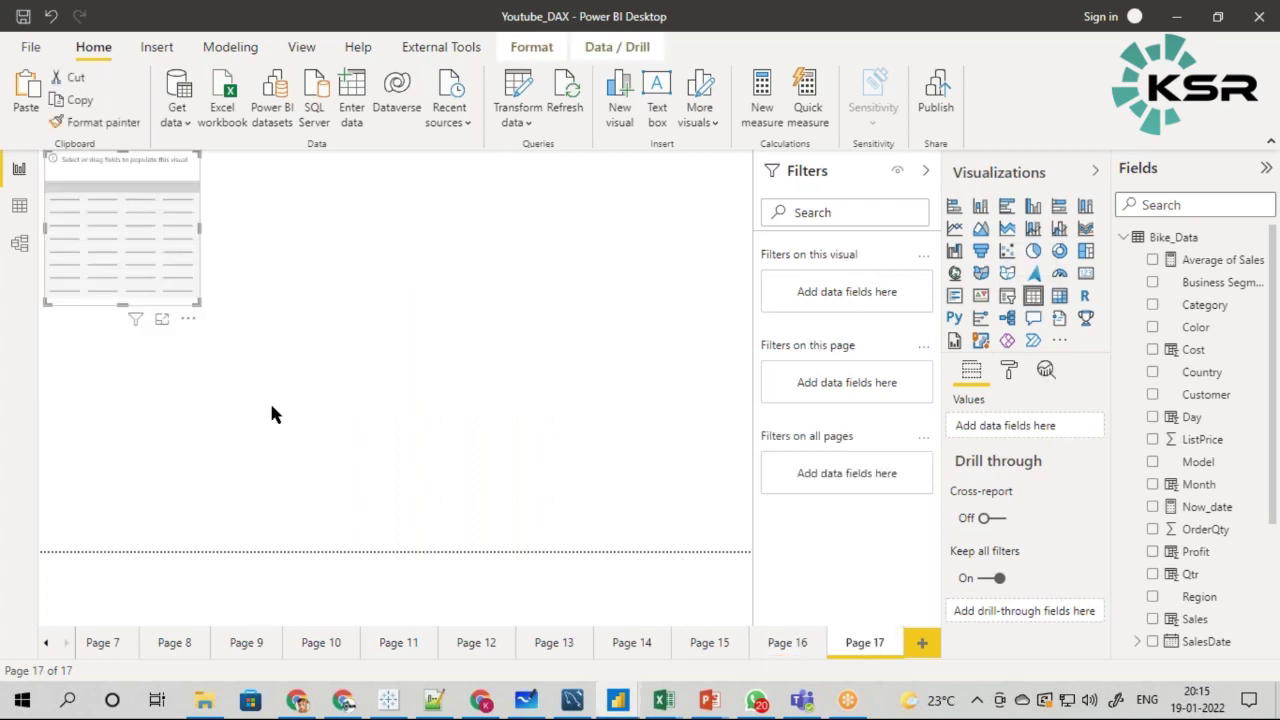
pyautogui.moveTo(137, 263); pyautogui.dragTo(195, 326)
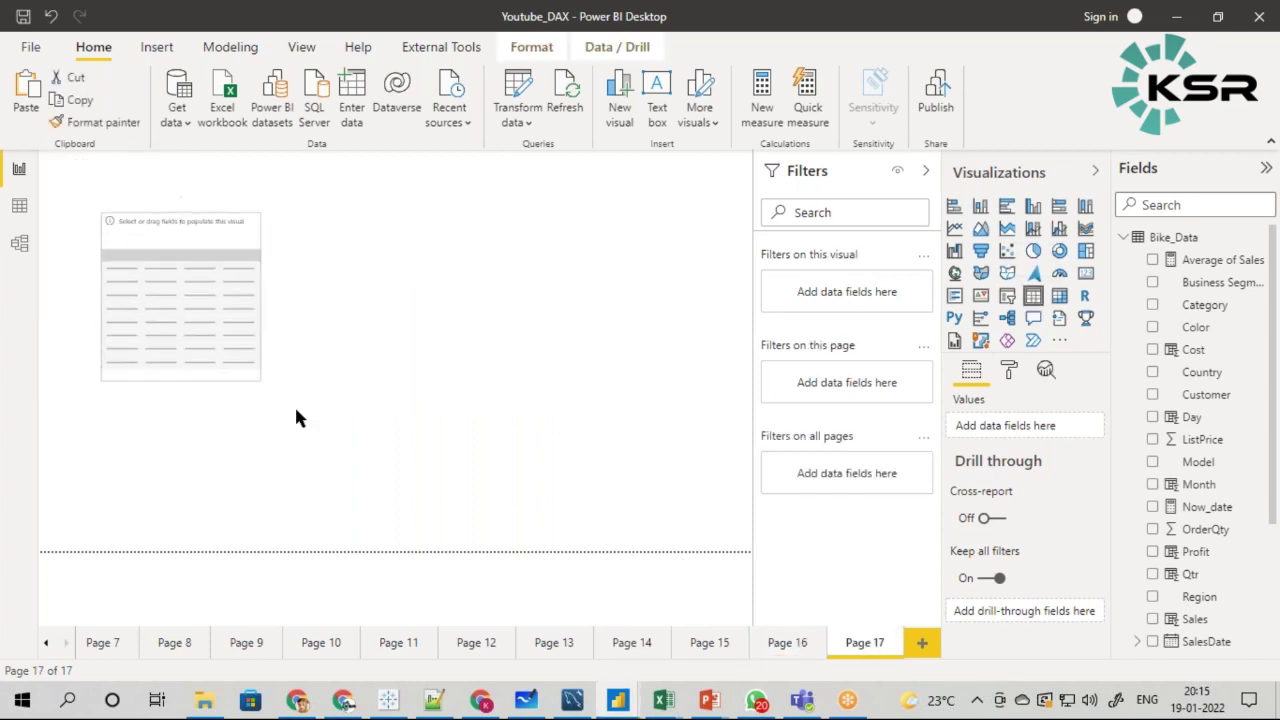
pyautogui.moveTo(296, 418); pyautogui.dragTo(428, 508)
pyautogui.moveTo(347, 430); pyautogui.dragTo(329, 420)
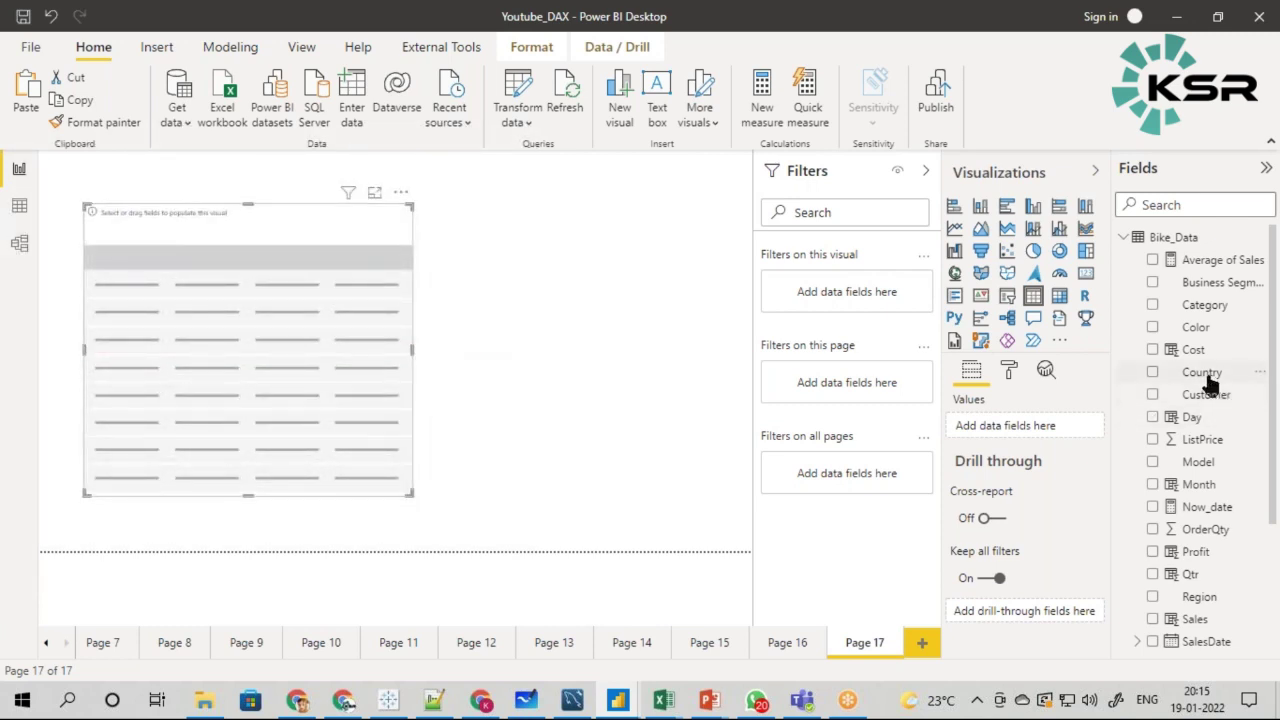
# Step: Add Country and Sales to the table, giving a total of 14,10,77,294.55
pyautogui.moveTo(1205, 372); pyautogui.dragTo(300, 380)
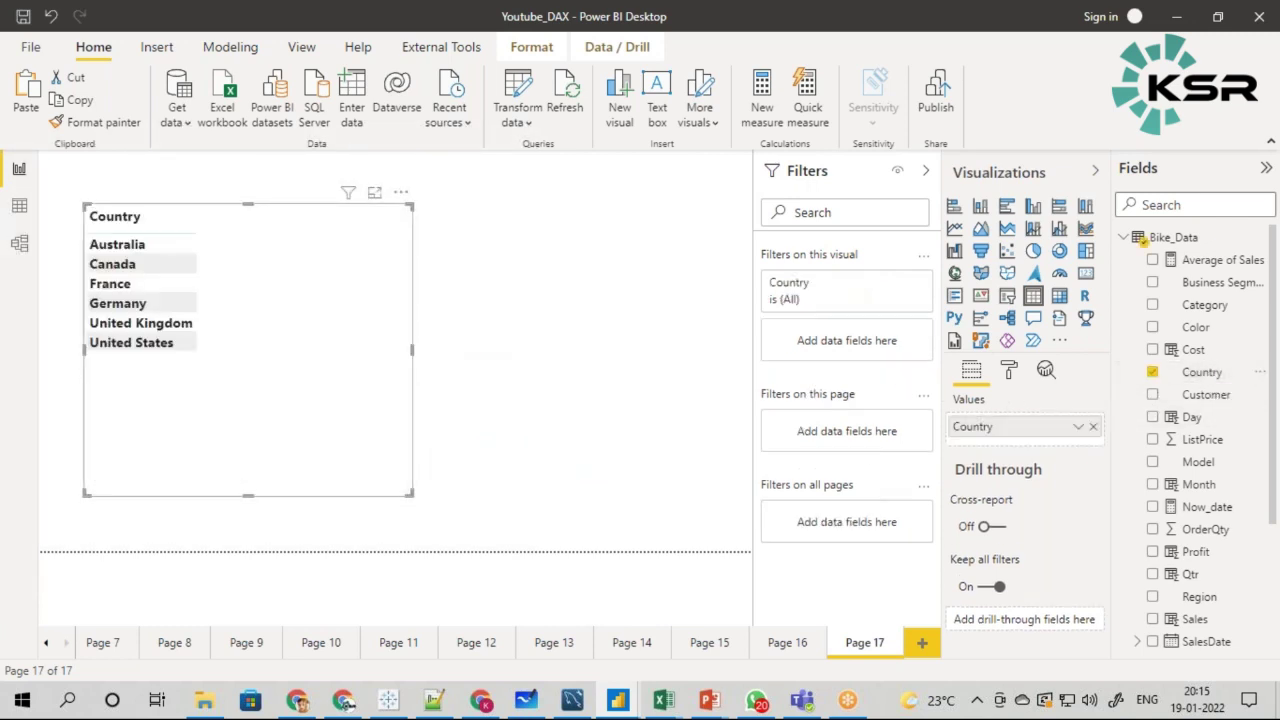
pyautogui.moveTo(1194, 619); pyautogui.dragTo(300, 420)
pyautogui.click(543, 425)
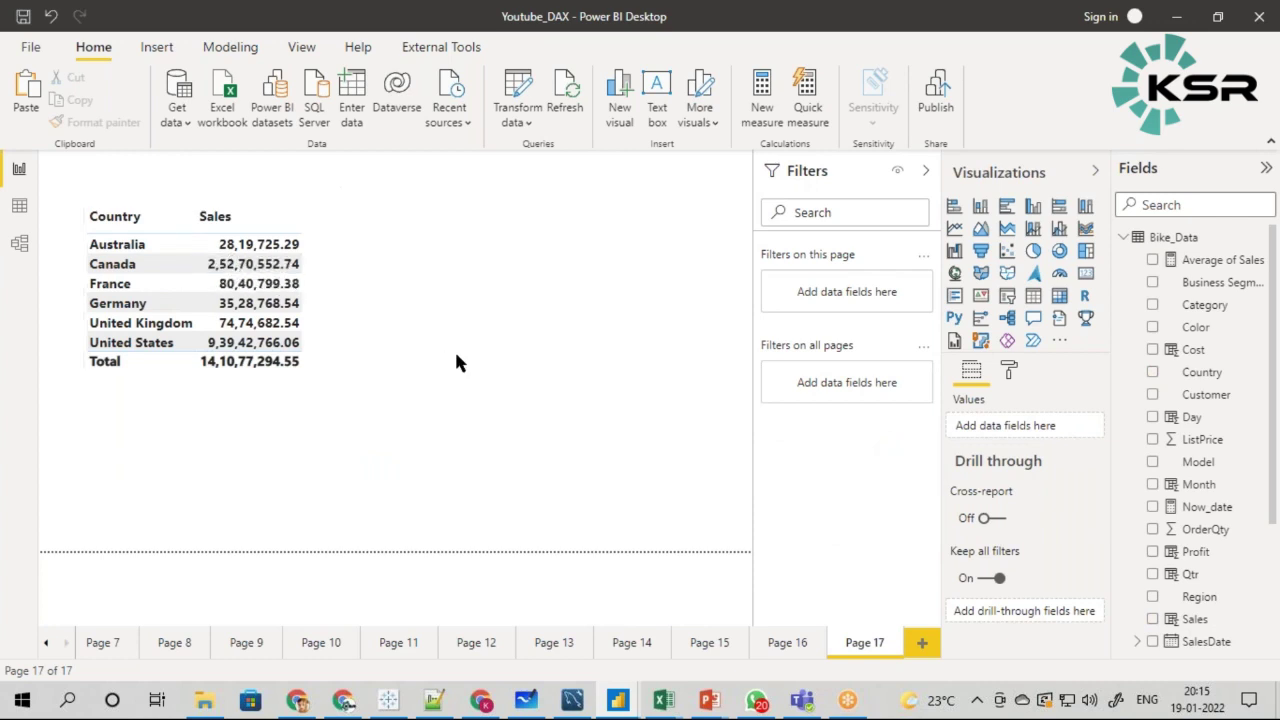
# Step: Add a Business Segment slicer listing Accessories, Bikes, Clothing and Components
pyautogui.click(1006, 300)
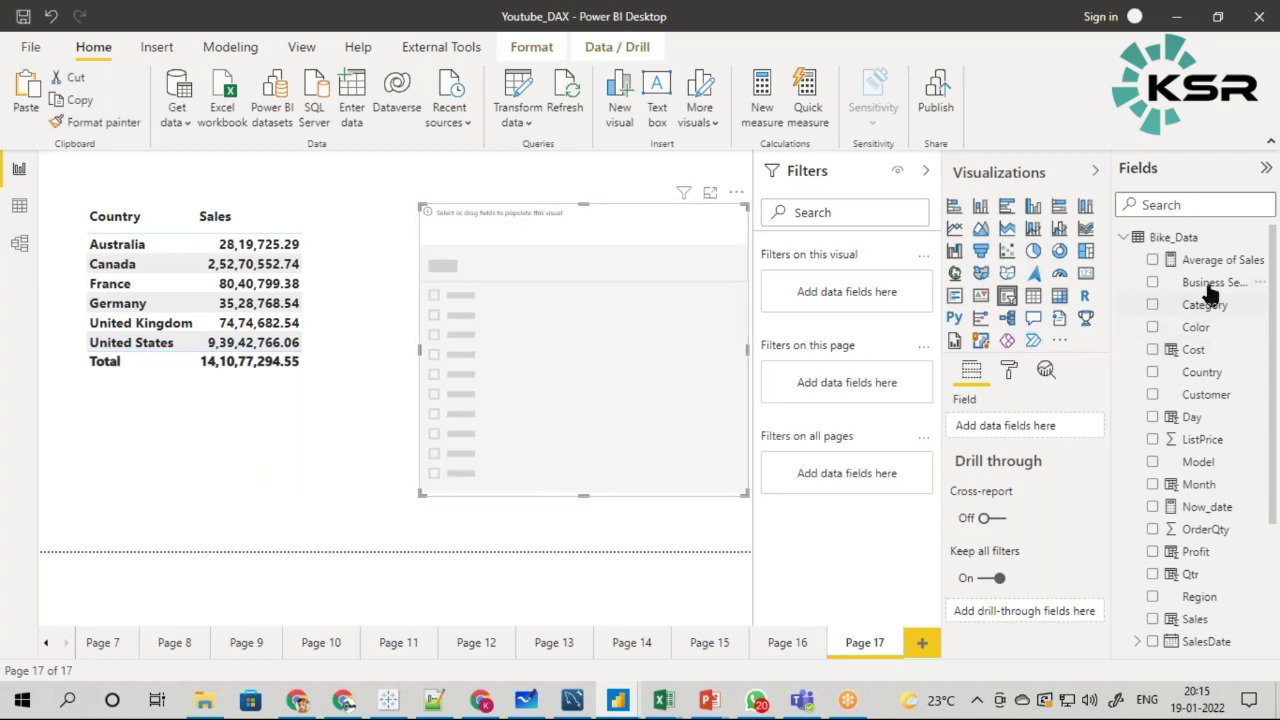
pyautogui.moveTo(1210, 284); pyautogui.dragTo(605, 322)
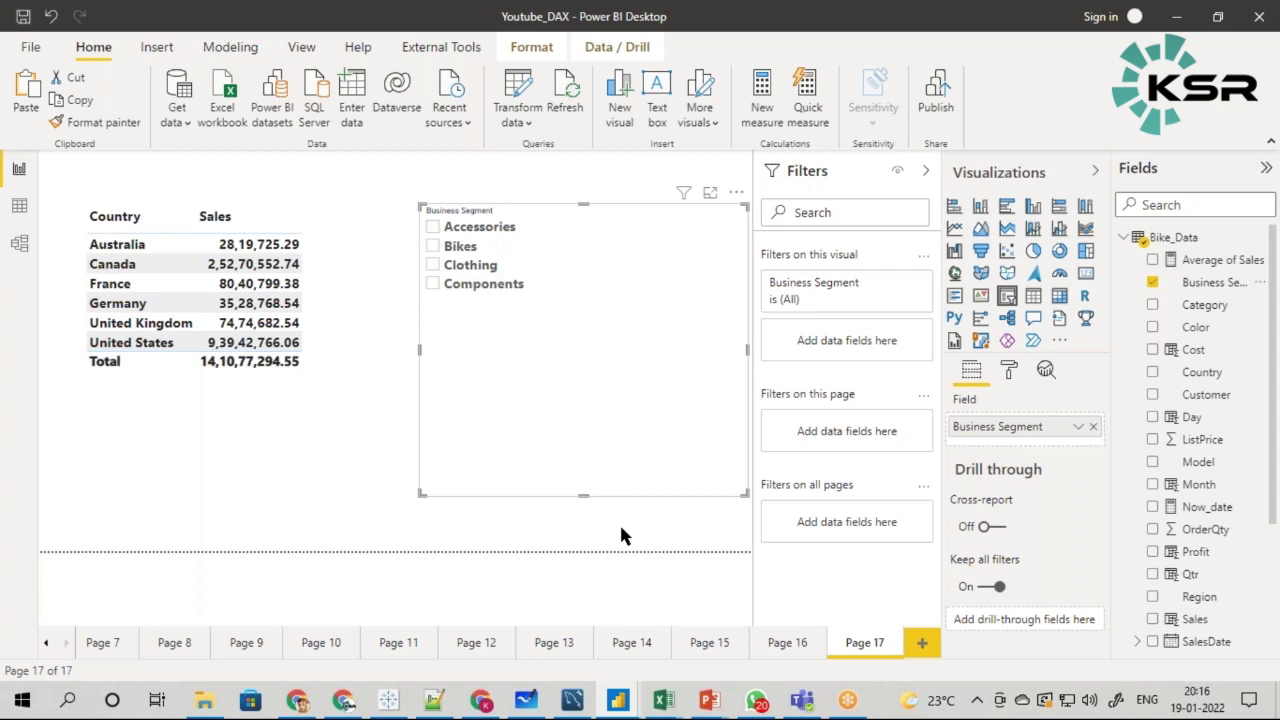
# Step: Filter the table by Bikes, Accessories, Clothing and Components in turn, then clear the filter
pyautogui.click(433, 247)
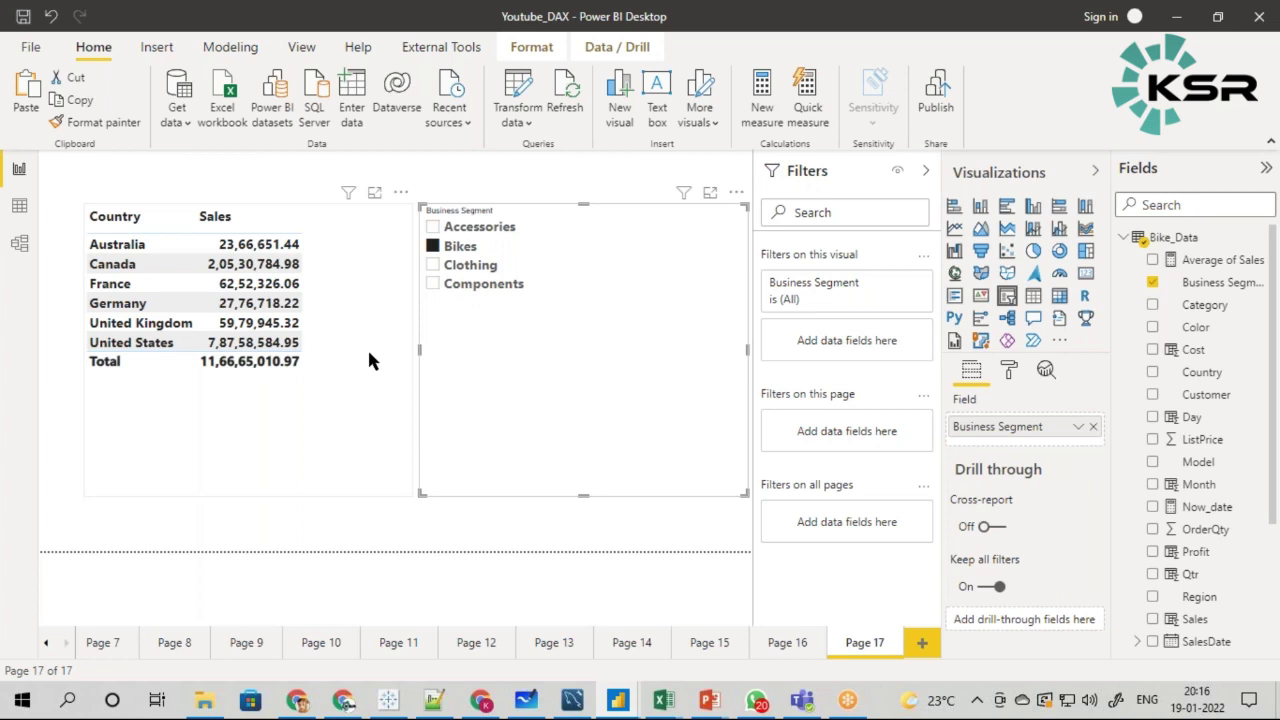
pyautogui.click(432, 227)
pyautogui.click(432, 266)
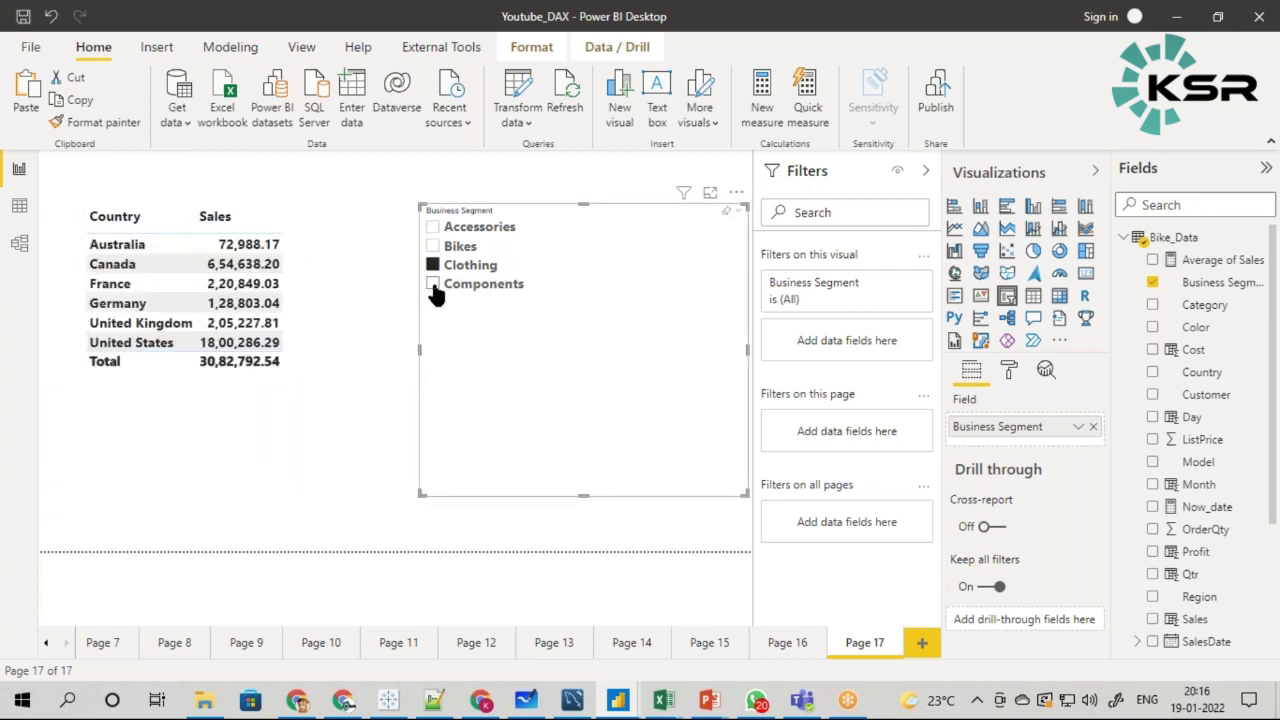
pyautogui.click(433, 285)
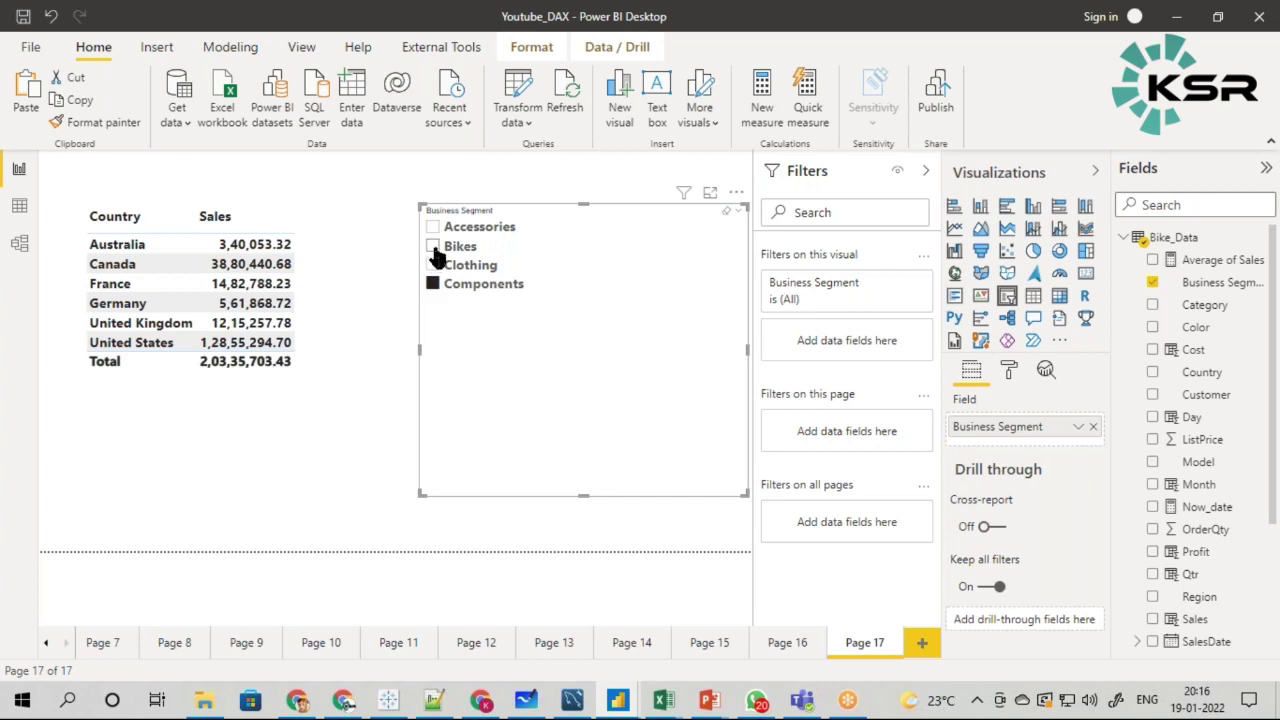
pyautogui.click(433, 247)
pyautogui.click(372, 421)
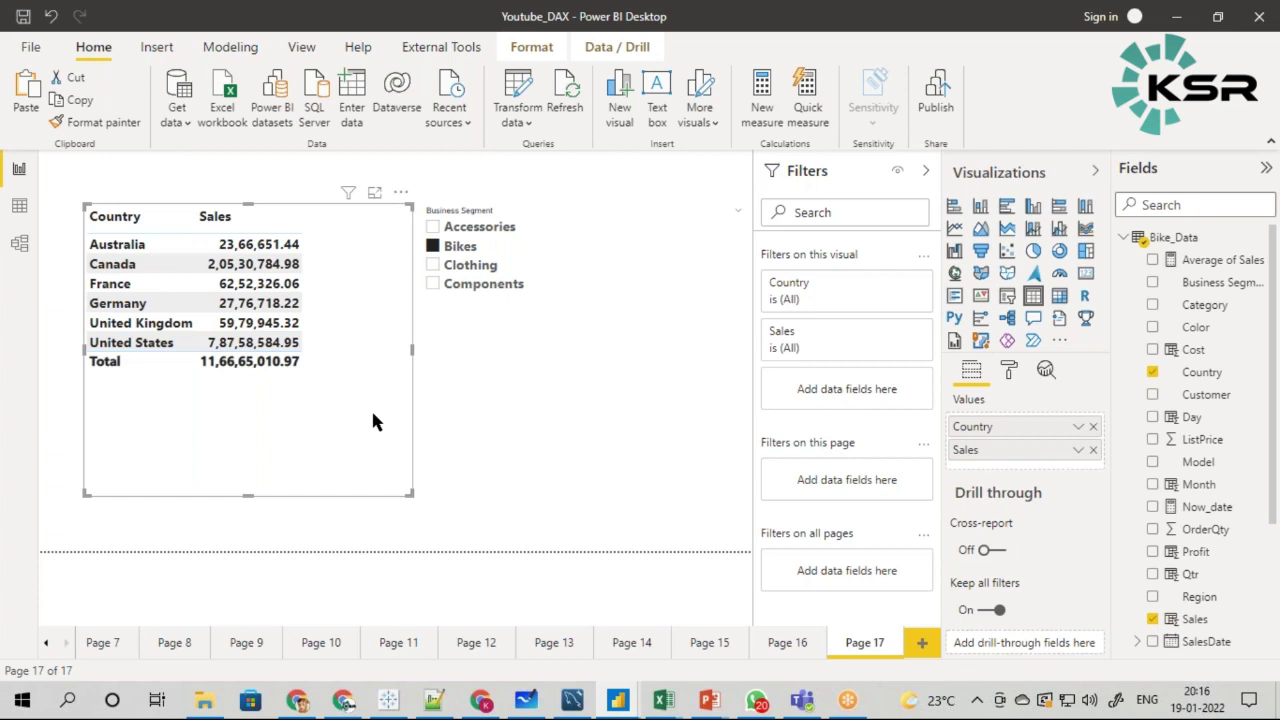
pyautogui.click(433, 246)
pyautogui.click(432, 545)
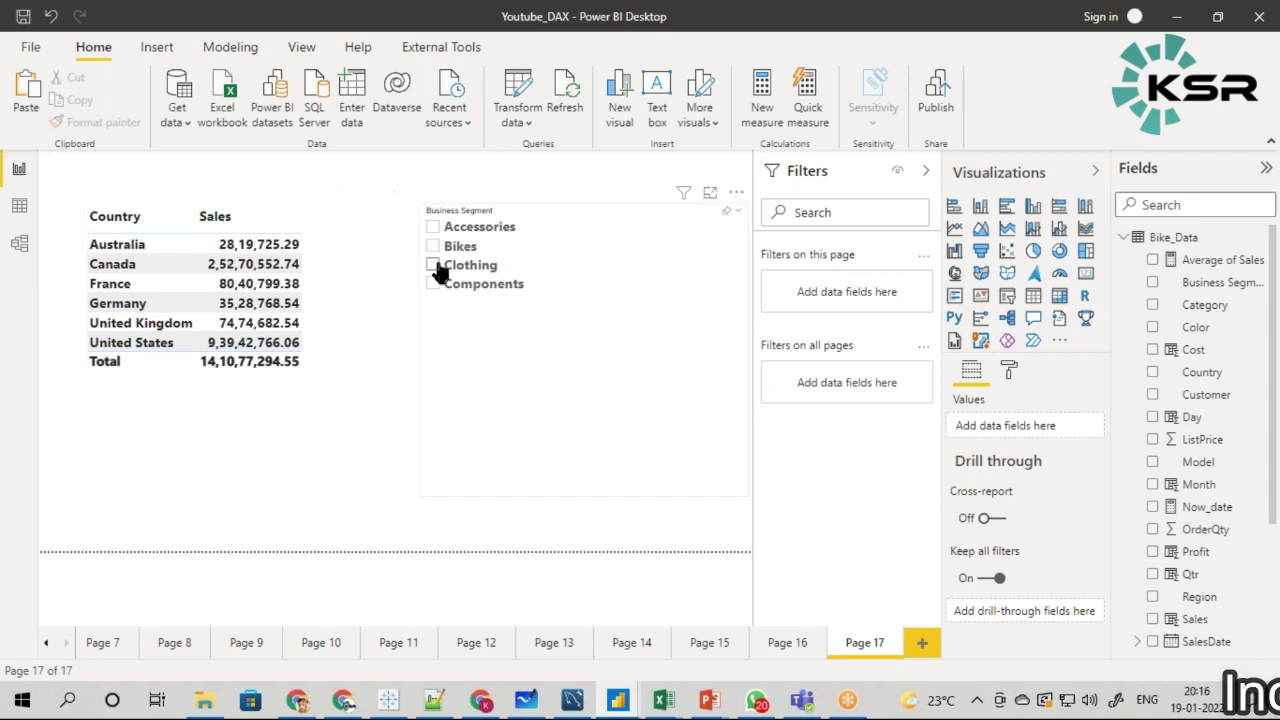
# Step: Cycle through the business segments once more, then delete the Business Segment slicer
pyautogui.click(433, 228)
pyautogui.click(432, 246)
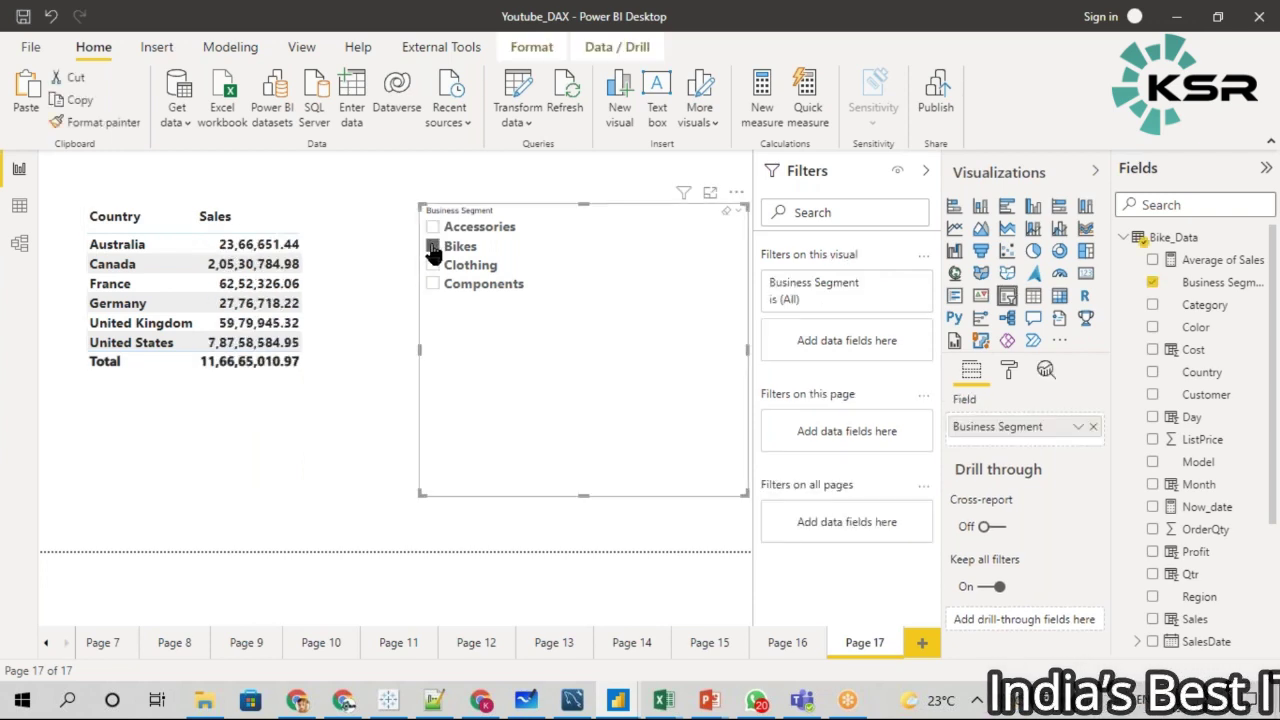
pyautogui.click(432, 265)
pyautogui.click(432, 285)
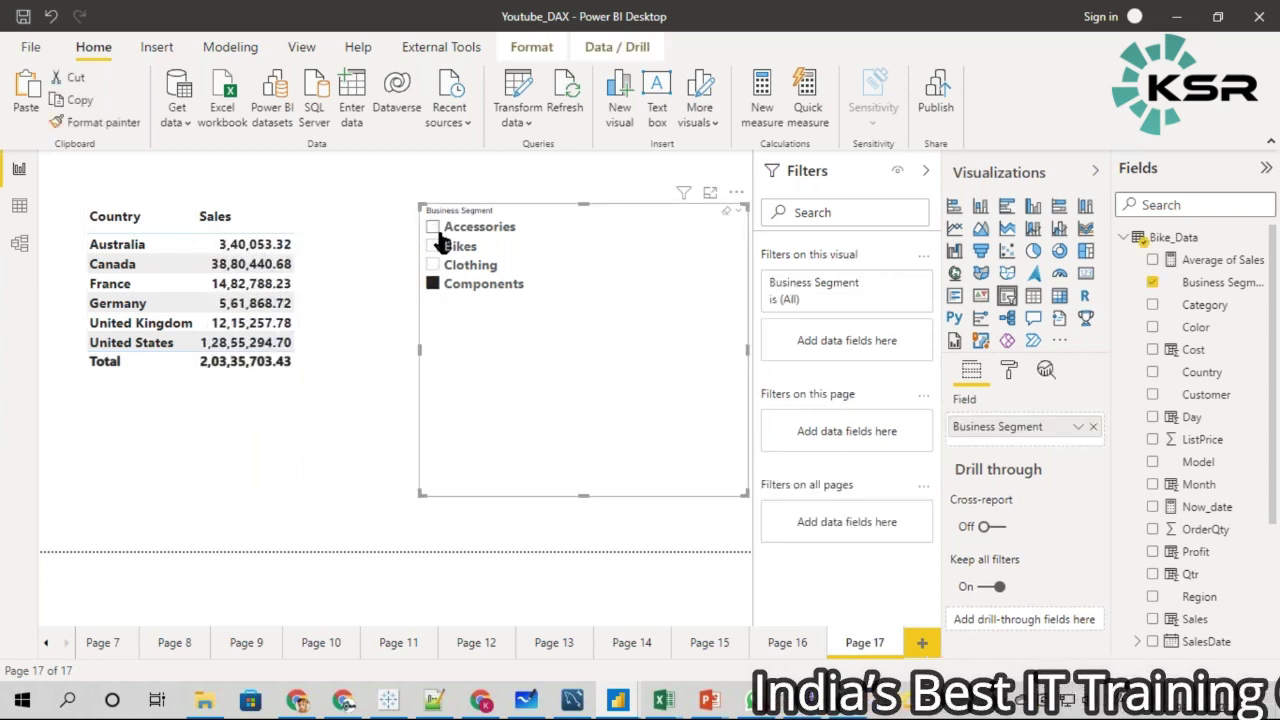
pyautogui.click(432, 227)
pyautogui.click(433, 247)
pyautogui.click(433, 266)
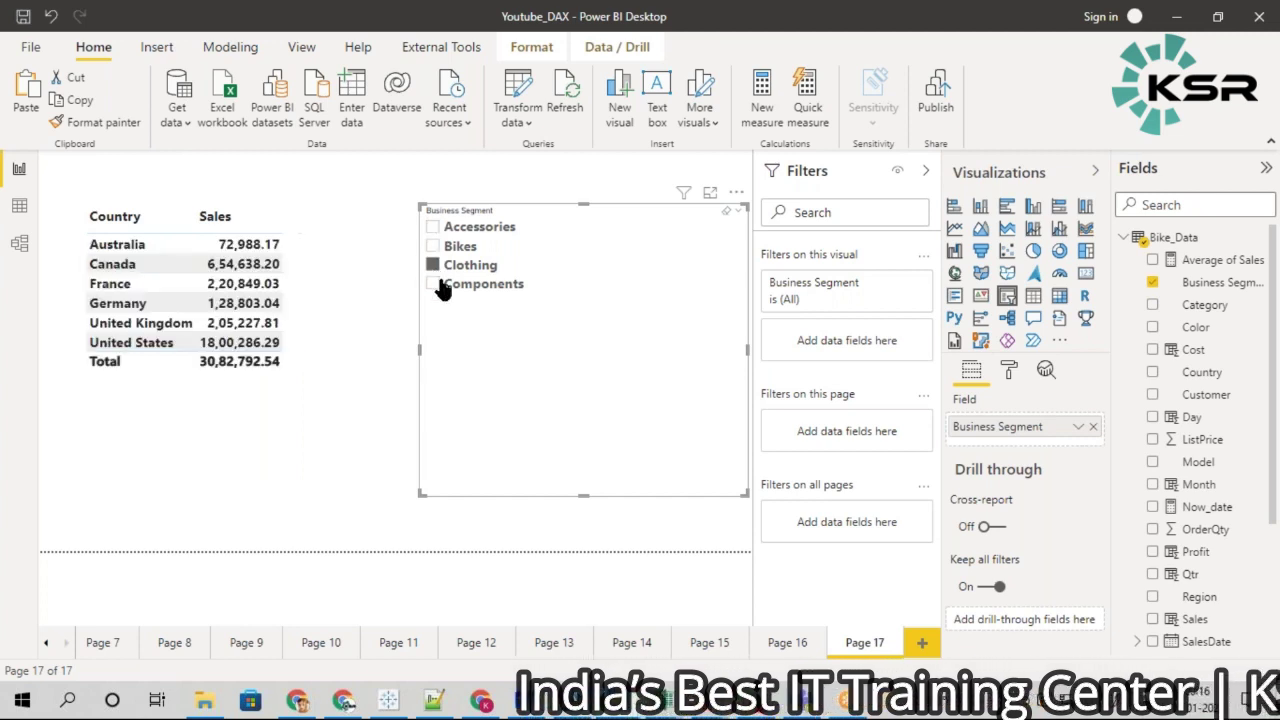
pyautogui.press('Delete')
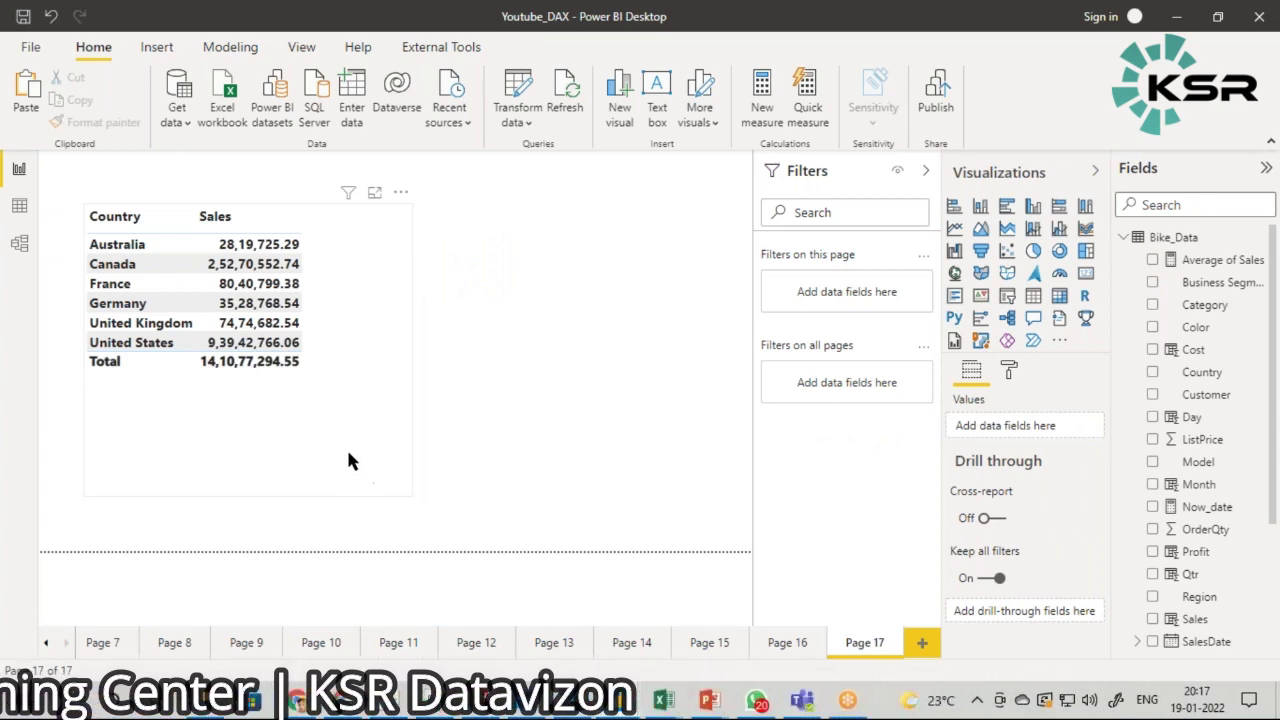
# Step: Move the Country–Sales table down and right, and create a new DAX measure
pyautogui.moveTo(380, 486); pyautogui.dragTo(425, 502)
pyautogui.click(588, 466)
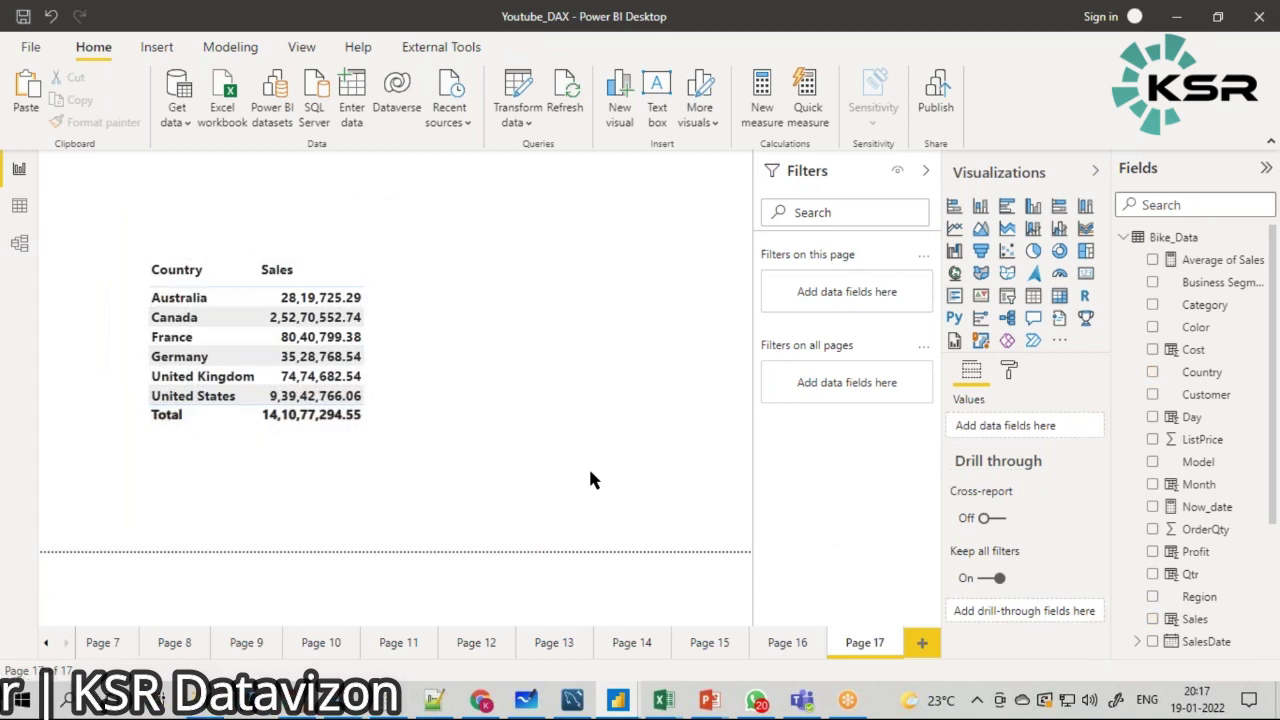
pyautogui.click(762, 92)
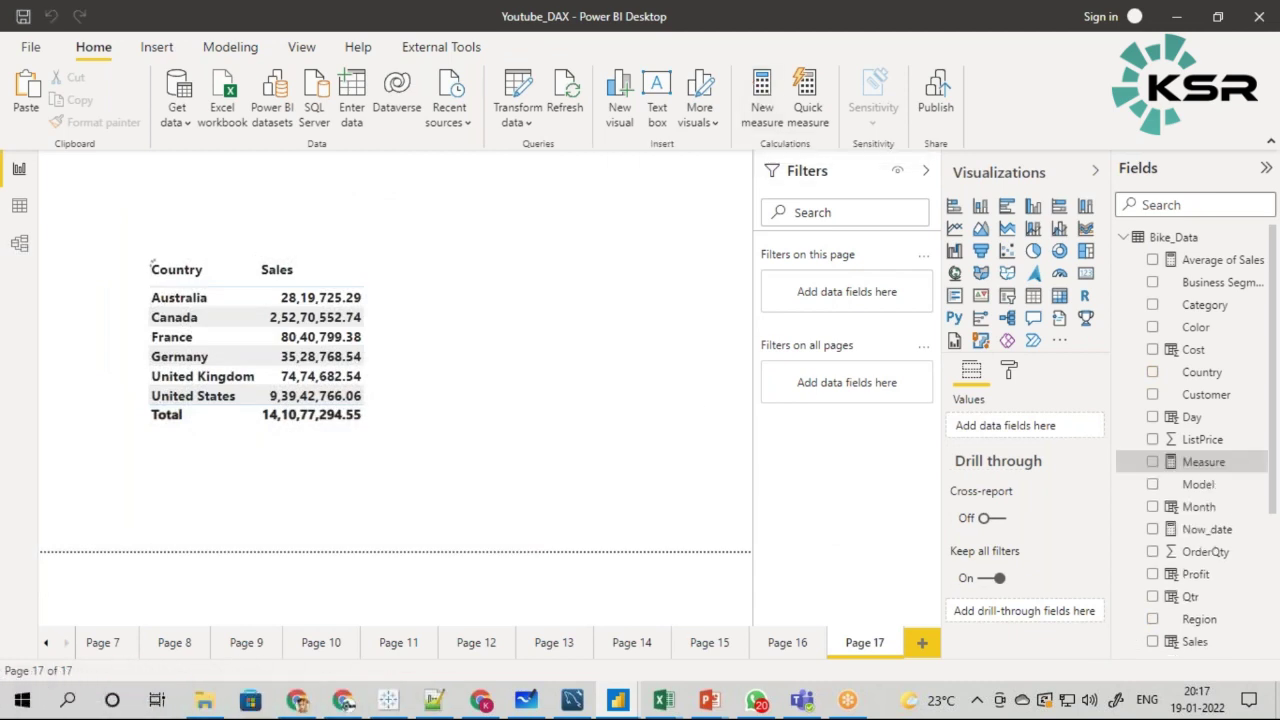
pyautogui.click(212, 172)
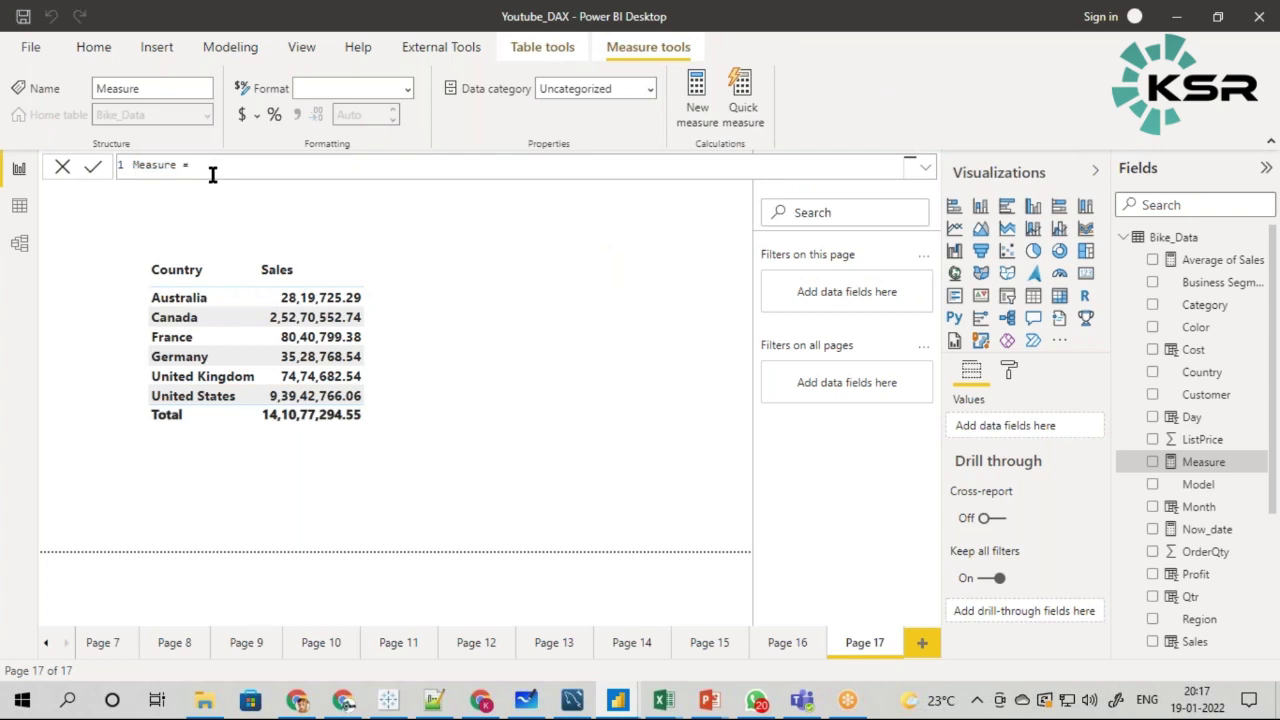
pyautogui.scroll(4, 212, 174)
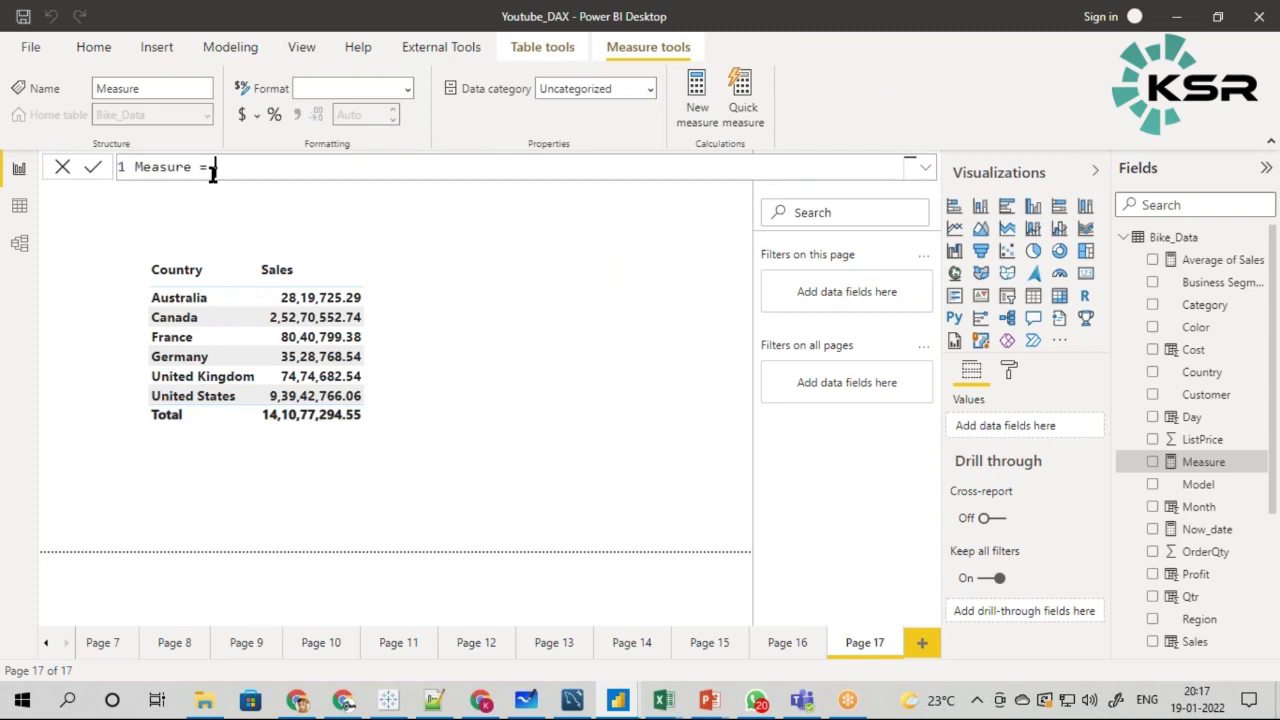
# Step: Name the measure 'Bikes Sales' and start its formula with CALCULATE(
pyautogui.doubleClick(155, 172)
pyautogui.write('bikes')
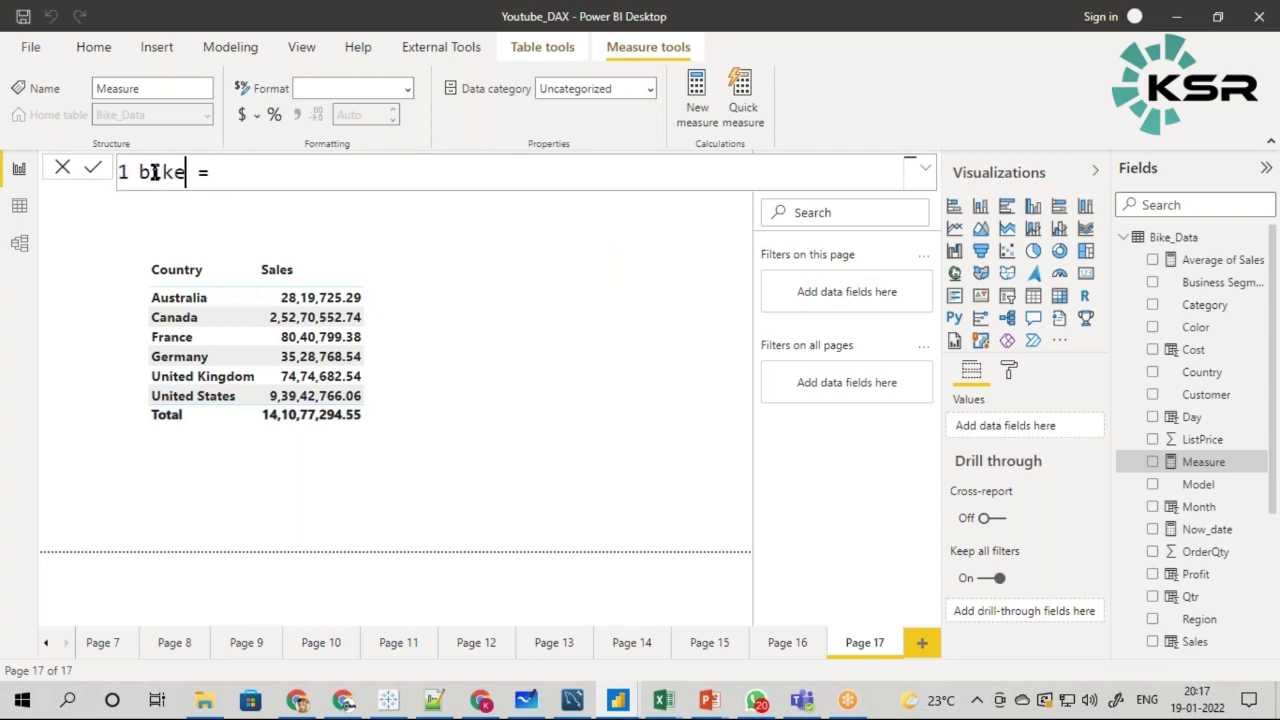
pyautogui.press('BackSpace')
pyautogui.press('BackSpace')
pyautogui.press('BackSpace')
pyautogui.press('BackSpace')
pyautogui.press('BackSpace')
pyautogui.press('BackSpace')
pyautogui.write('Bikes Sales')
pyautogui.click(338, 177)
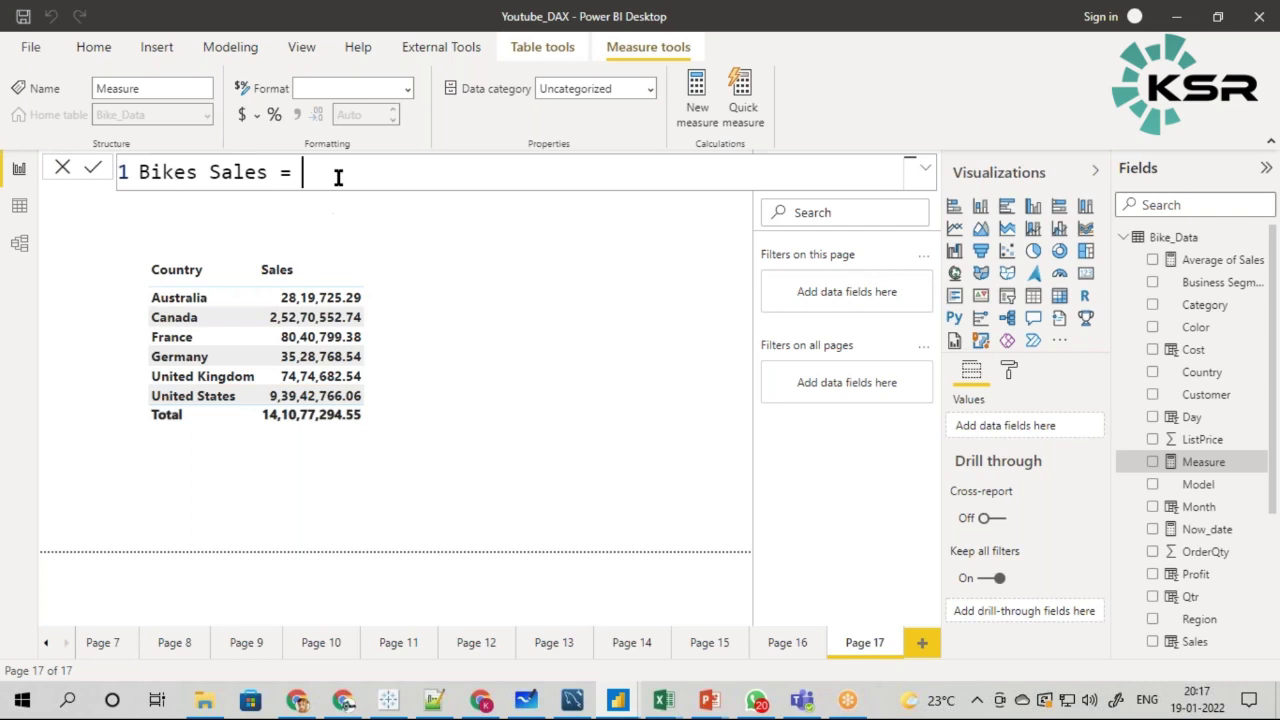
pyautogui.write('CA')
pyautogui.press('Tab')
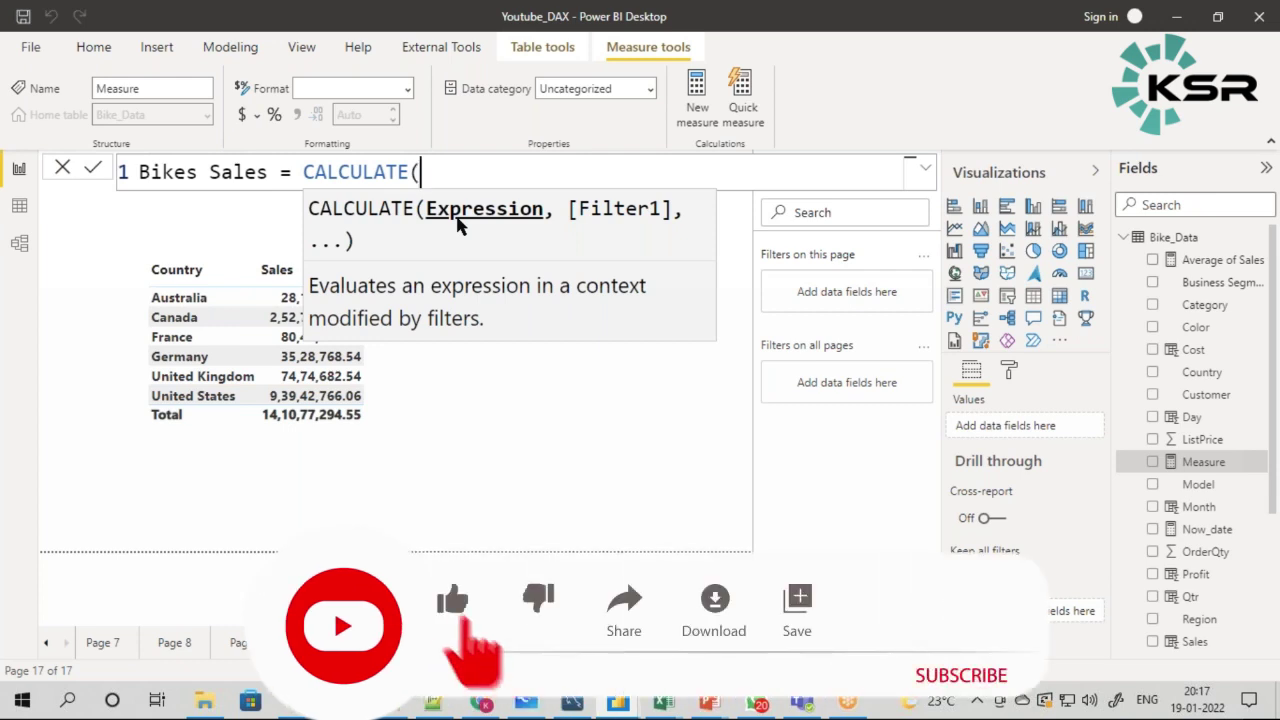
# Step: Complete the formula as CALCULATE(sum(Bike_Data[Sales]),Bike_Data[Business Segment] = "Bikes")
pyautogui.write('s')
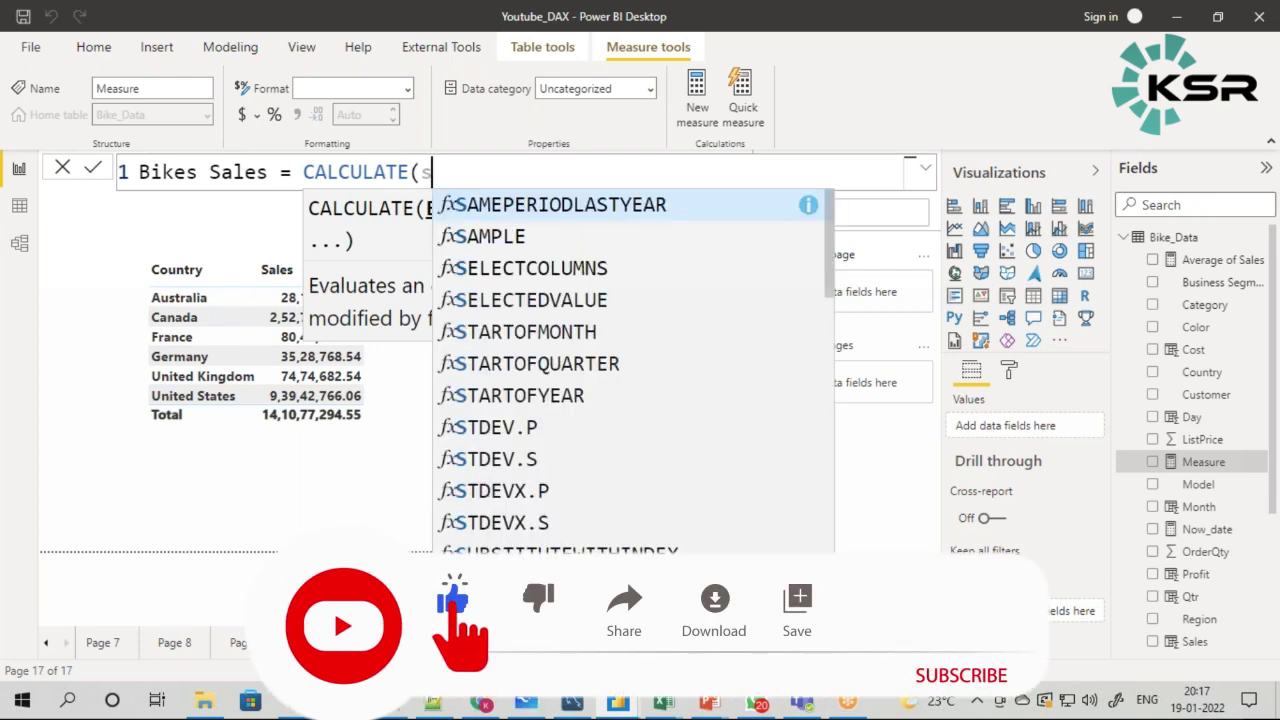
pyautogui.write('um(bikes')
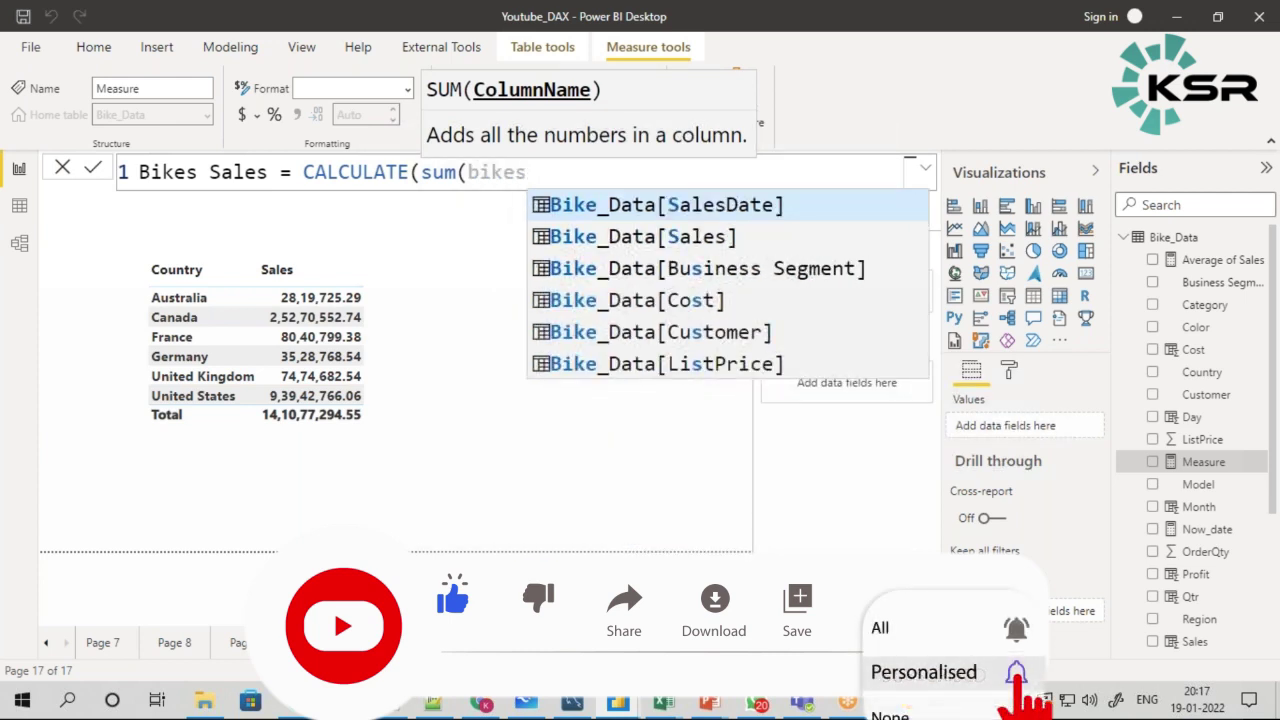
pyautogui.click(610, 237)
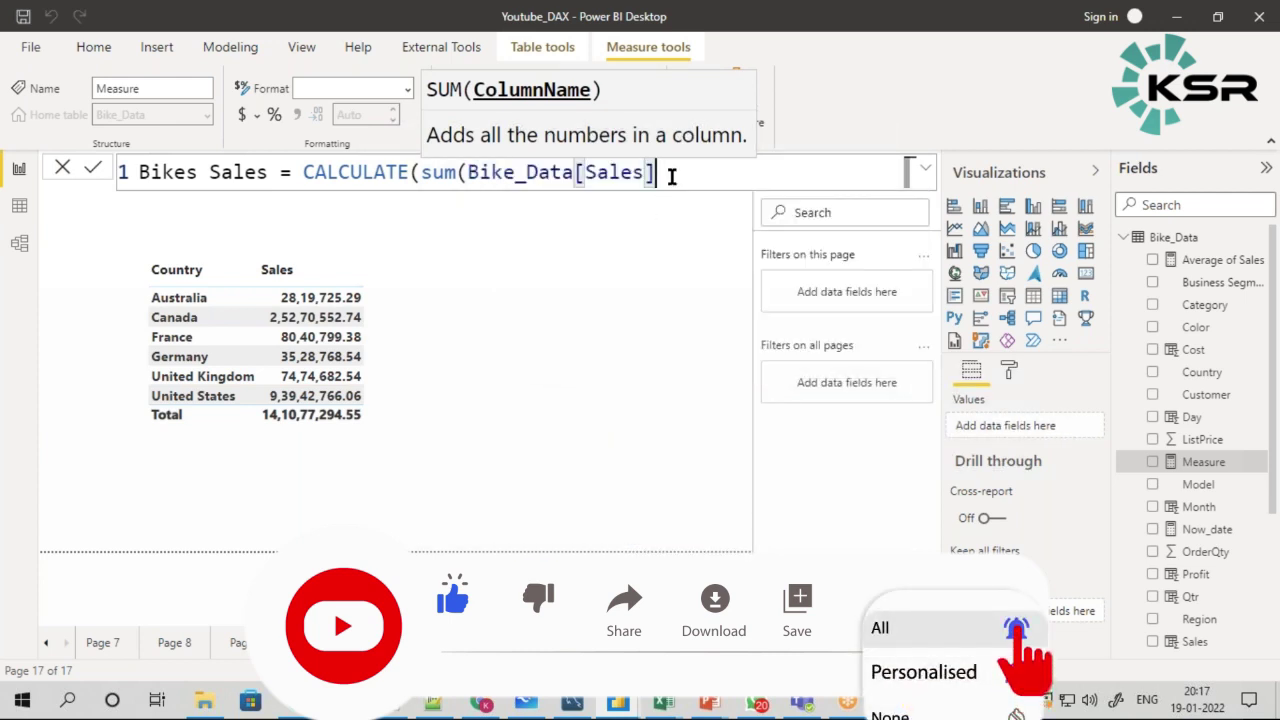
pyautogui.write(')')
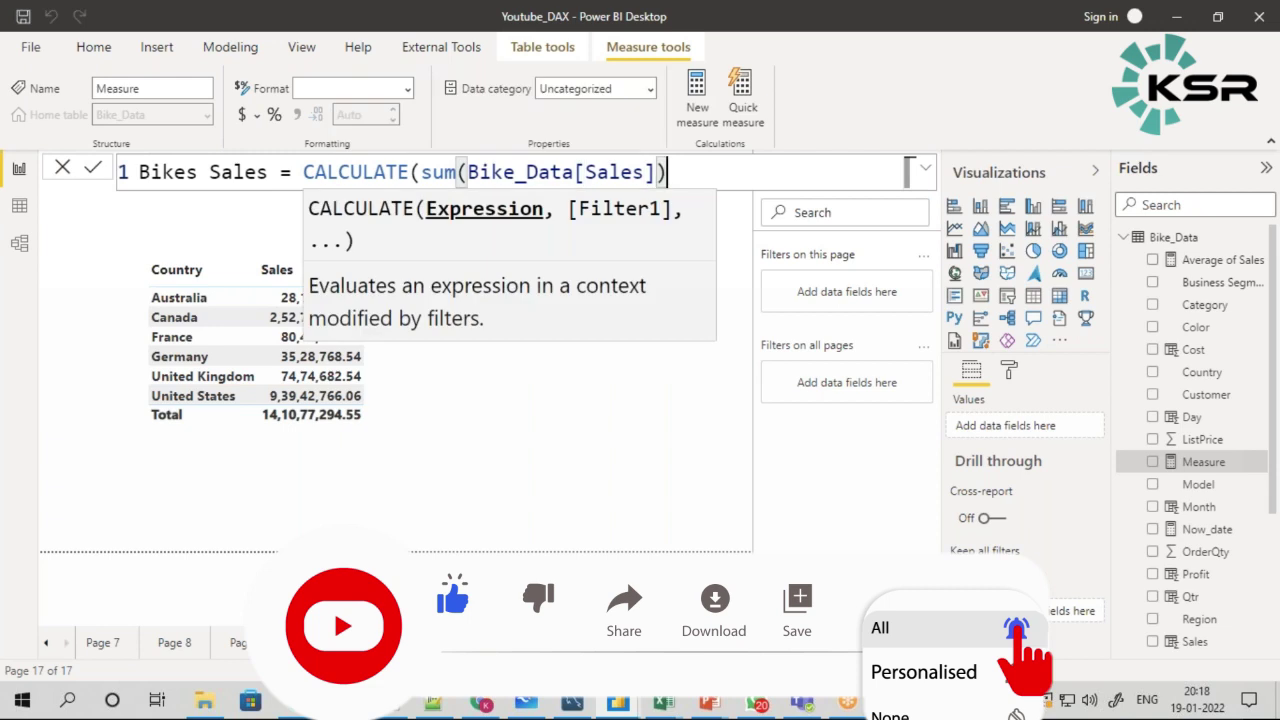
pyautogui.write(',')
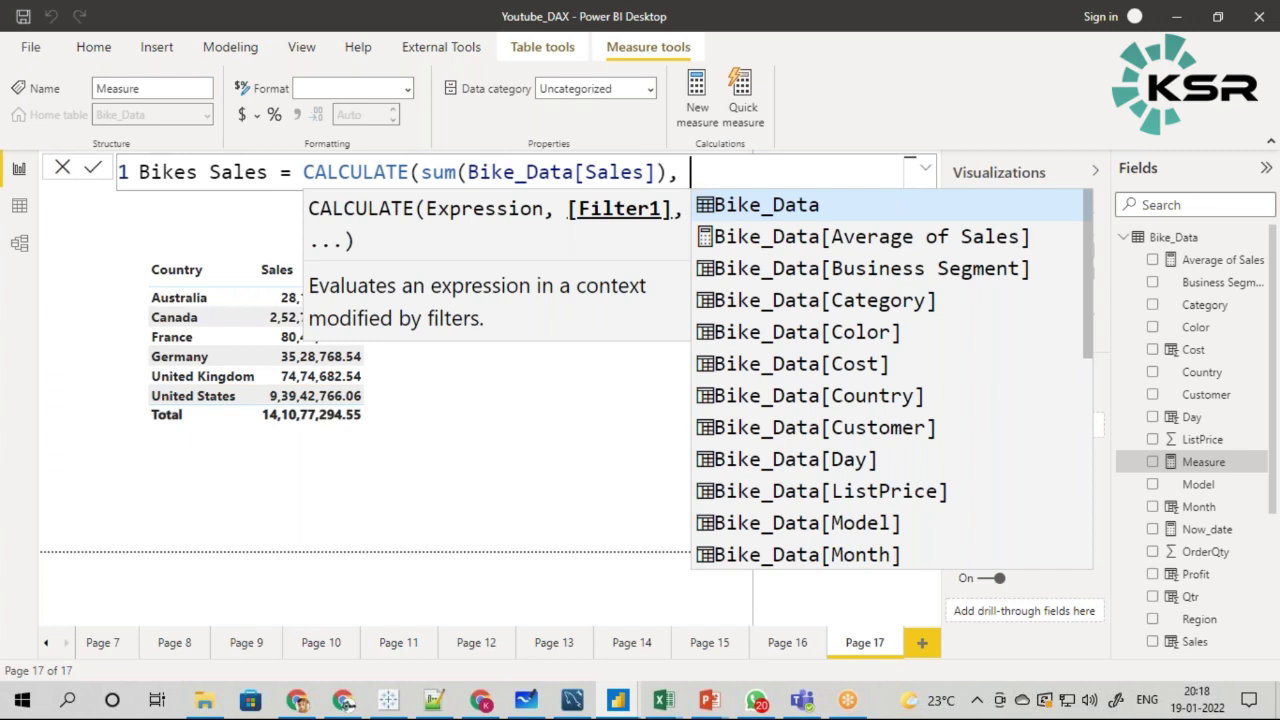
pyautogui.click(810, 280)
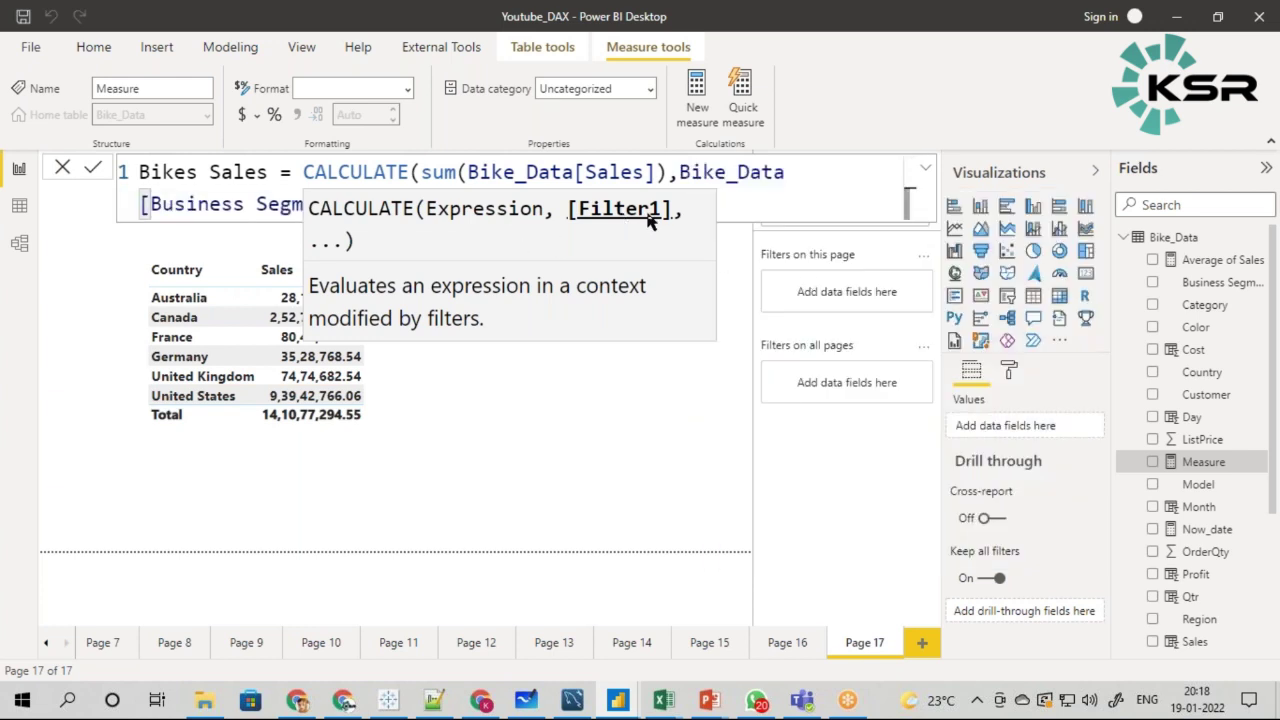
pyautogui.write('= ')
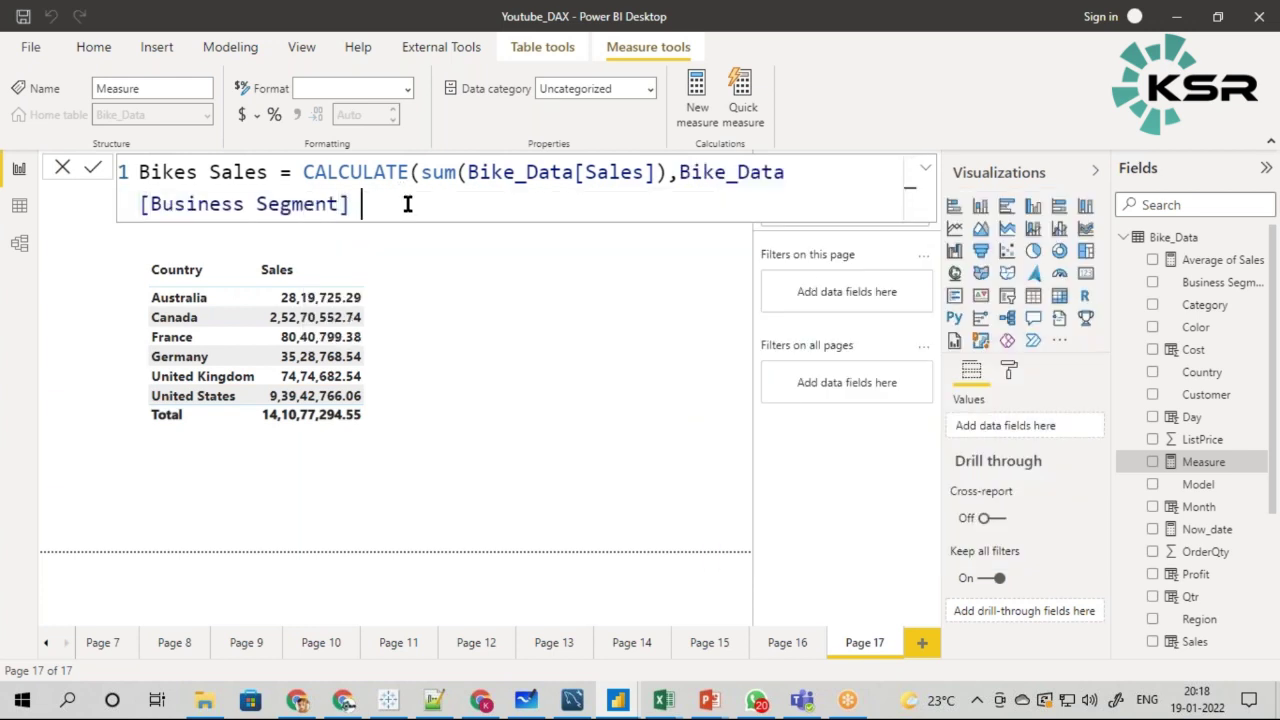
pyautogui.write('"Bikes")')
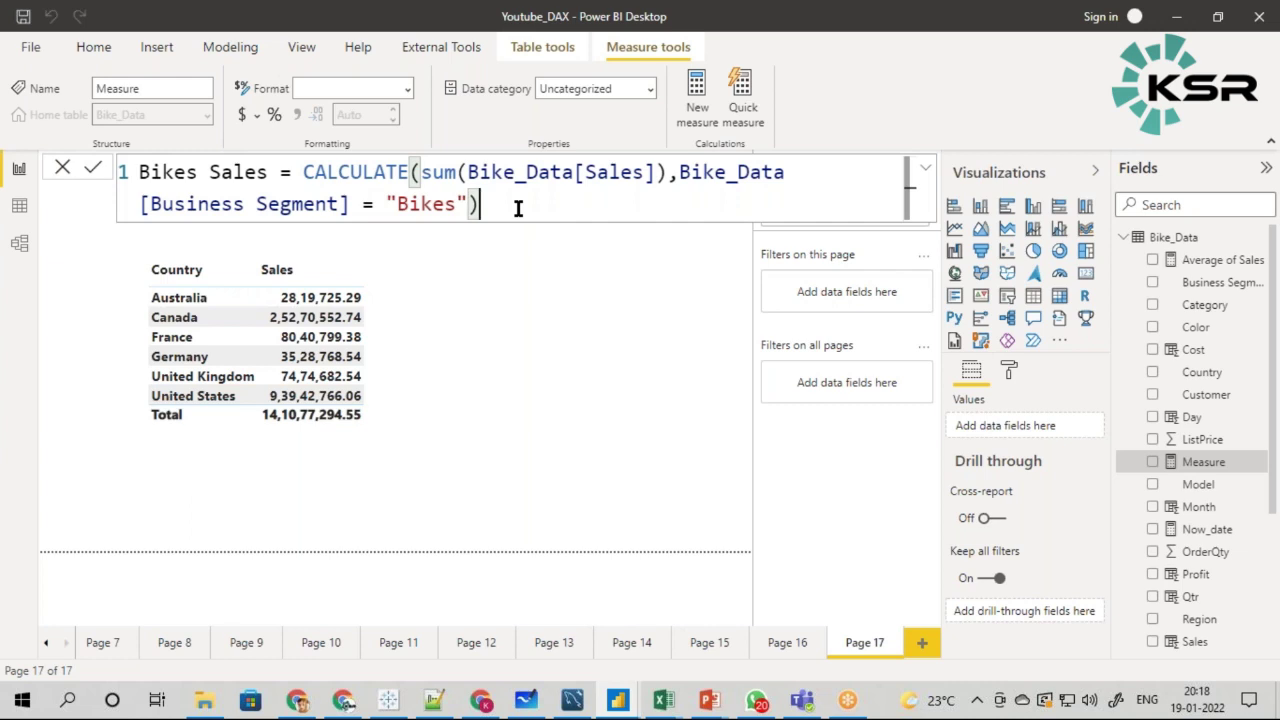
# Step: Highlight the sum and Business Segment filter parts, then commit the Bikes Sales measure
pyautogui.moveTo(421, 176); pyautogui.dragTo(661, 180)
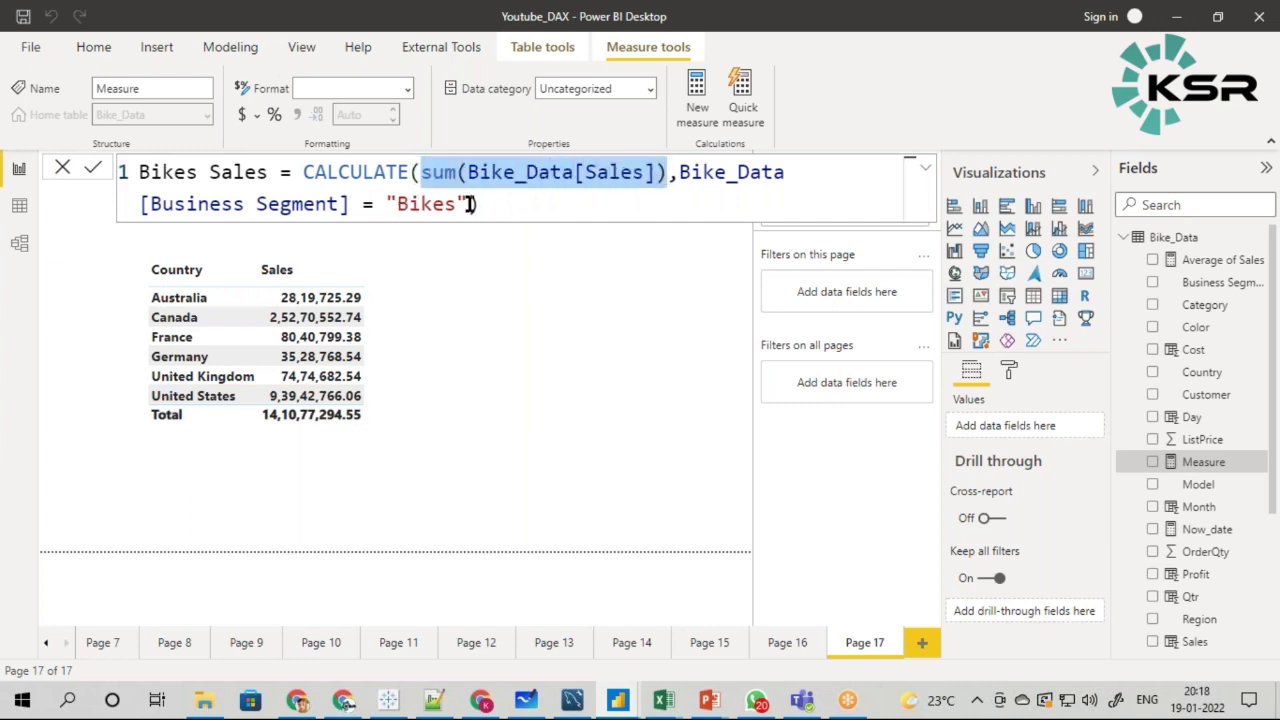
pyautogui.moveTo(467, 204); pyautogui.dragTo(130, 205)
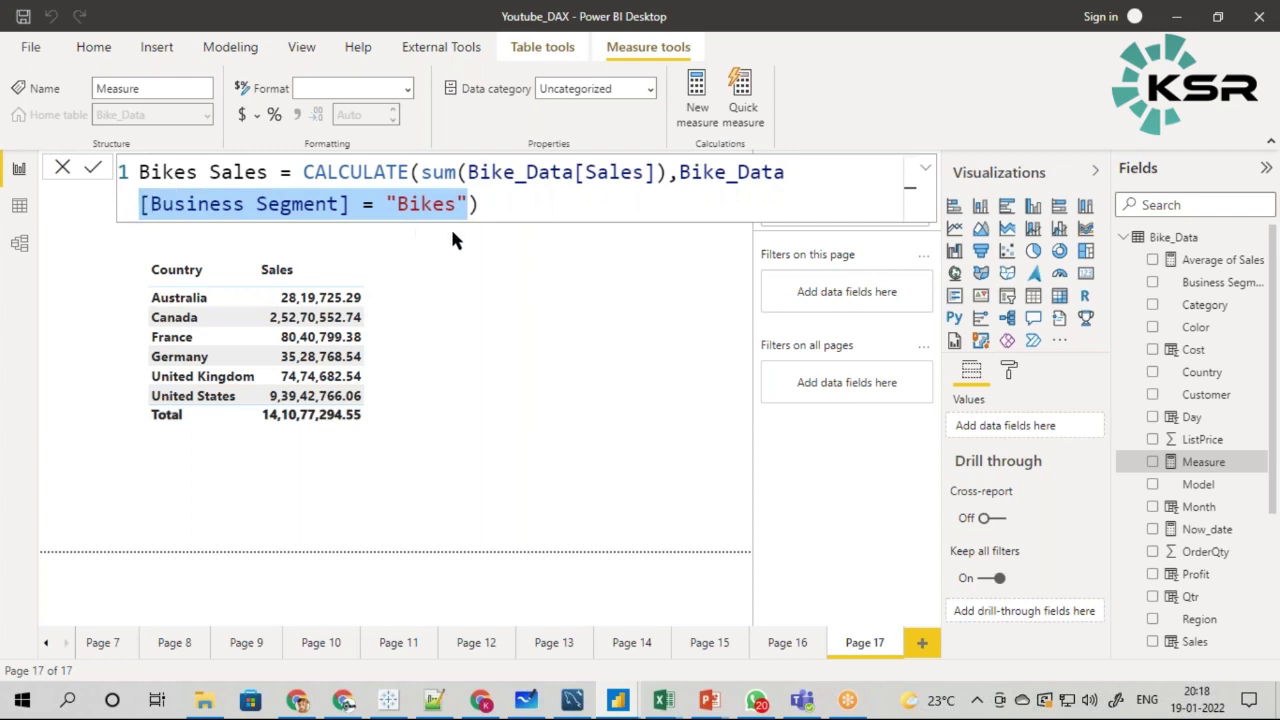
pyautogui.click(521, 203)
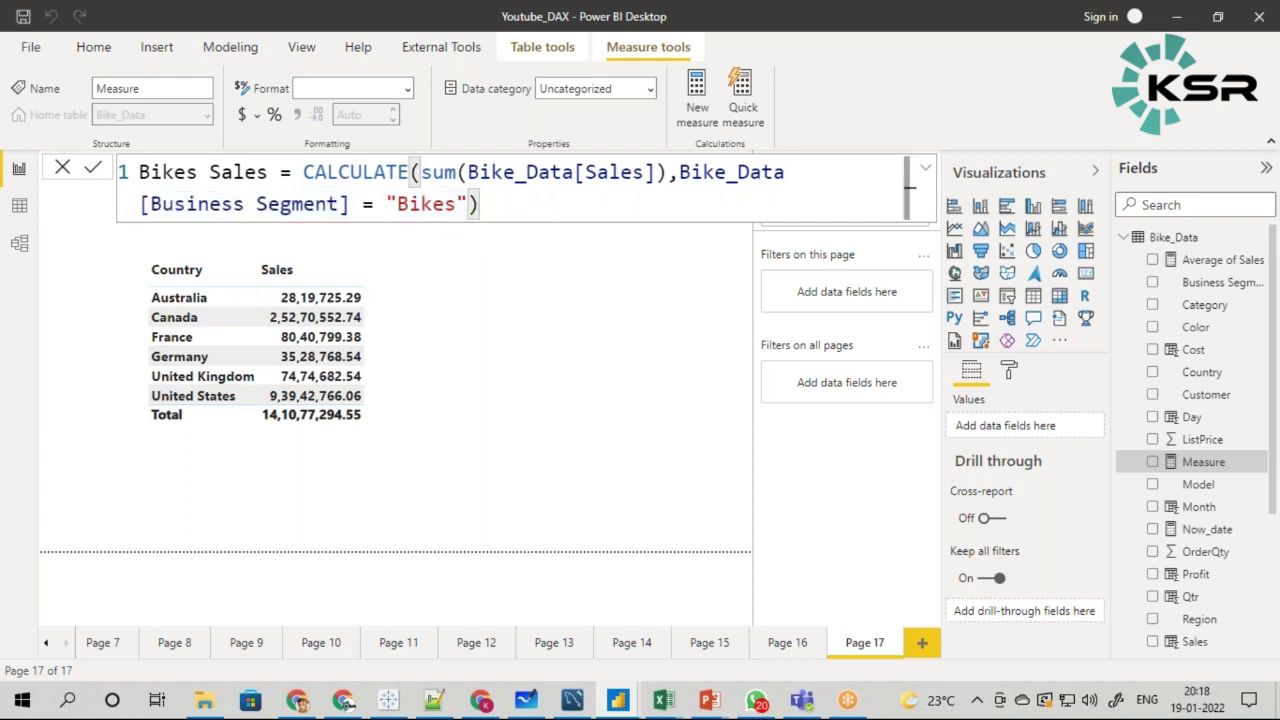
pyautogui.press('Return')
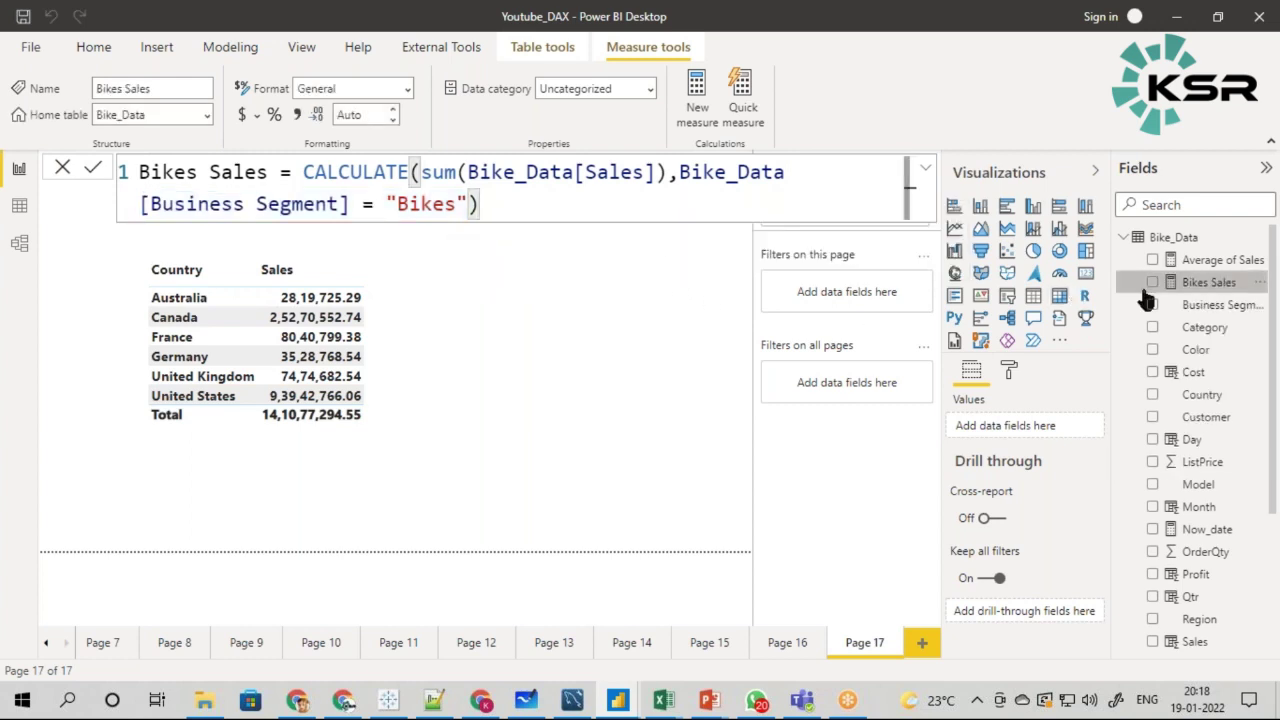
# Step: Add Bikes Sales to the table beside Sales, totalling 11,66,65,010.97
pyautogui.moveTo(1204, 282); pyautogui.dragTo(462, 320)
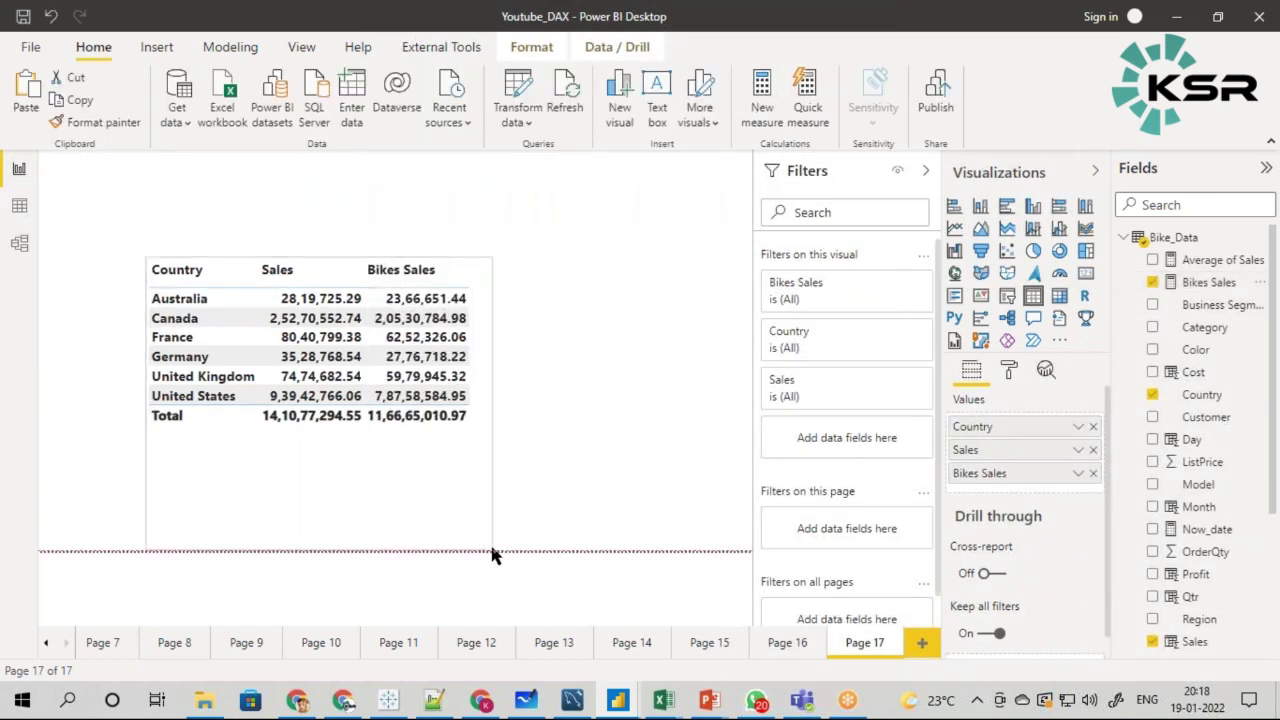
pyautogui.click(599, 490)
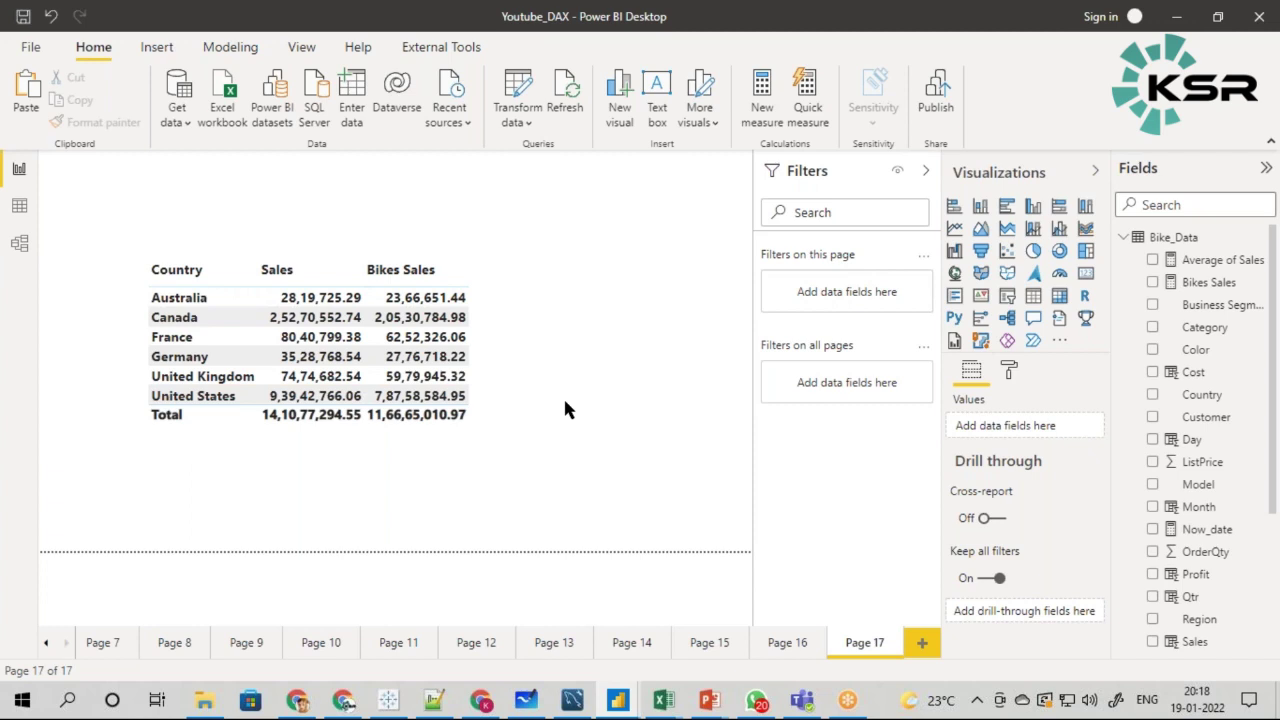
# Step: Show the Bikes Sales measure's CALCULATE formula in the formula bar for review
pyautogui.click(1215, 283)
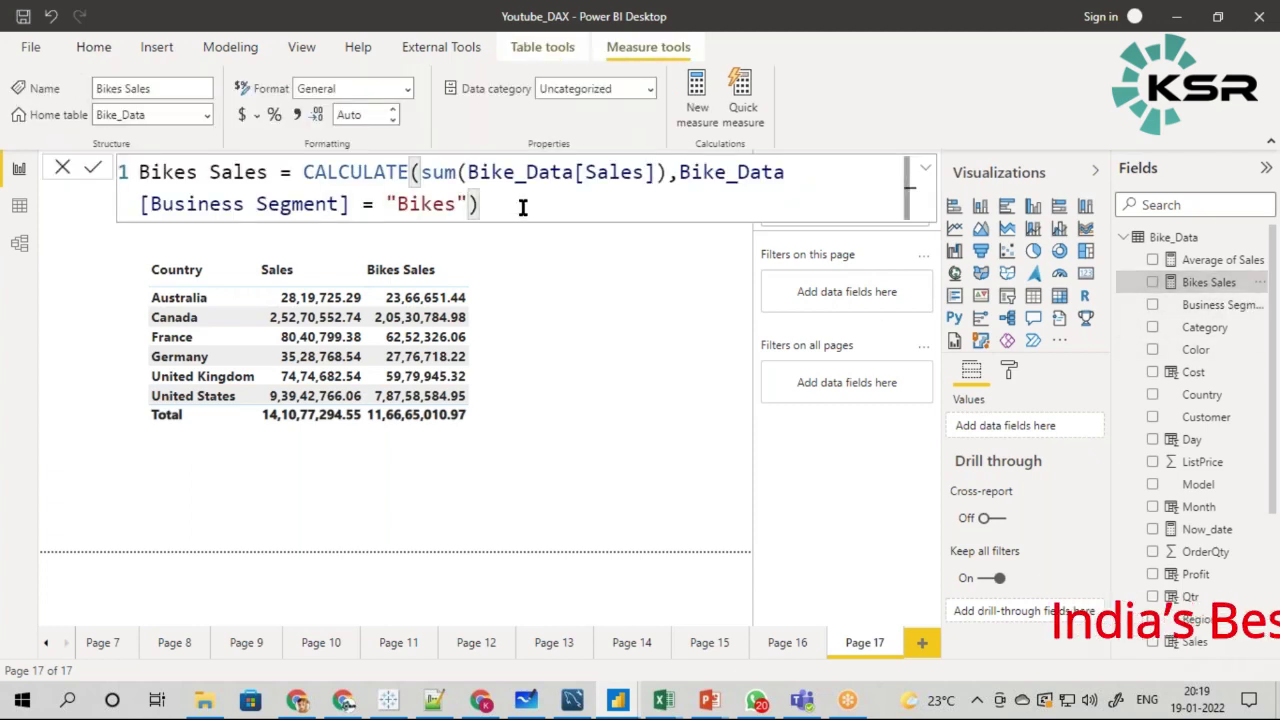